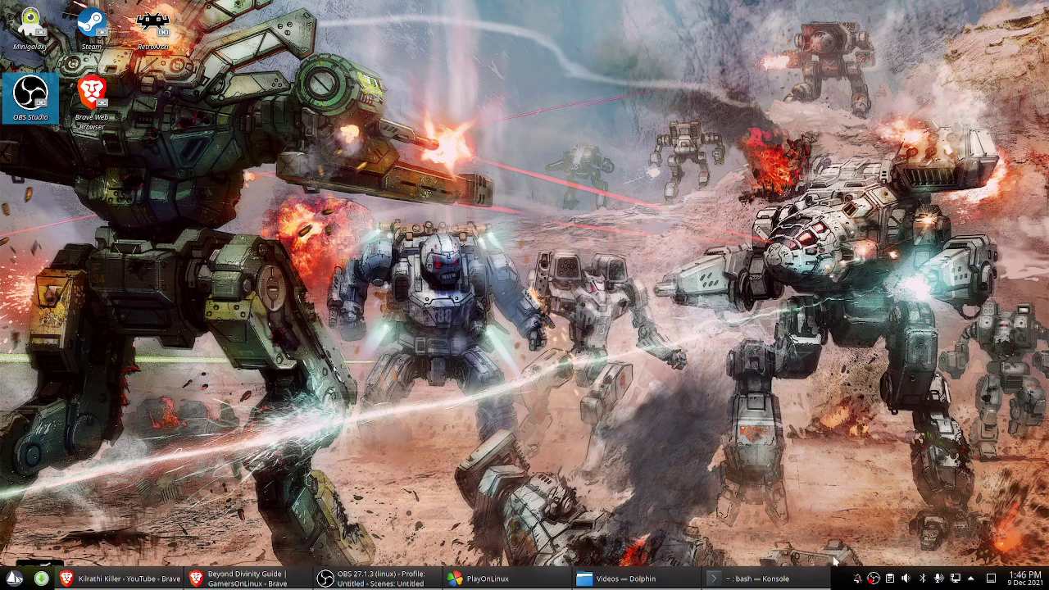
Step: Restore the Konsole window from the taskbar, then move it up-right and enlarge it
{"action": "left_click", "coordinate": [770, 585]}
{"action": "left_click_drag", "start_coordinate": [267, 127], "coordinate": [469, 69]}
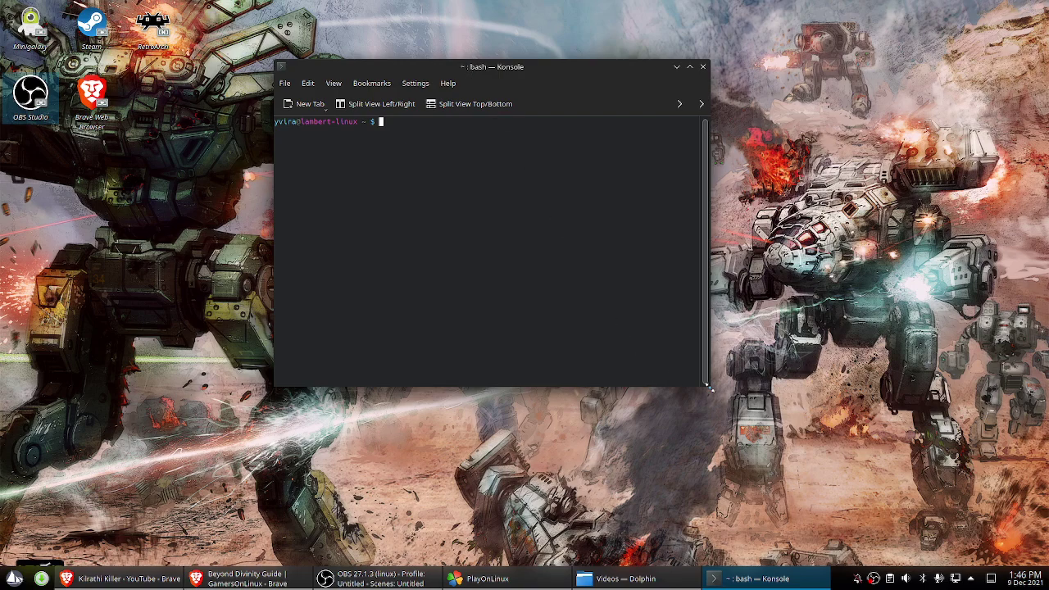
{"action": "left_click_drag", "start_coordinate": [710, 387], "coordinate": [743, 493]}
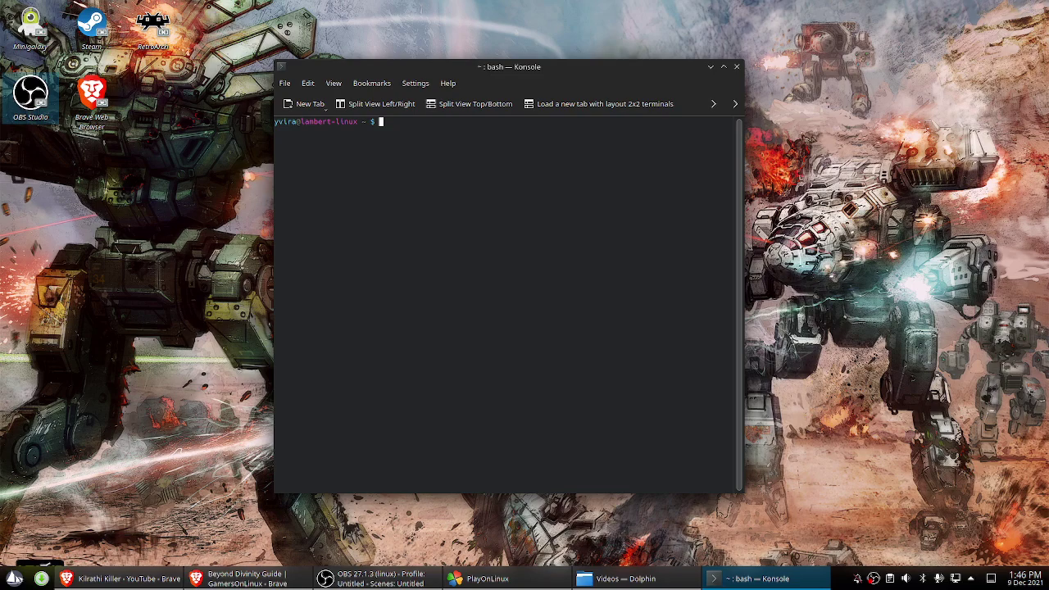
Step: List the home folder with ll and print .Xdefaults, which shows Xft.dpi: 96
{"action": "type", "text": "ll"}
{"action": "key", "text": "Return"}
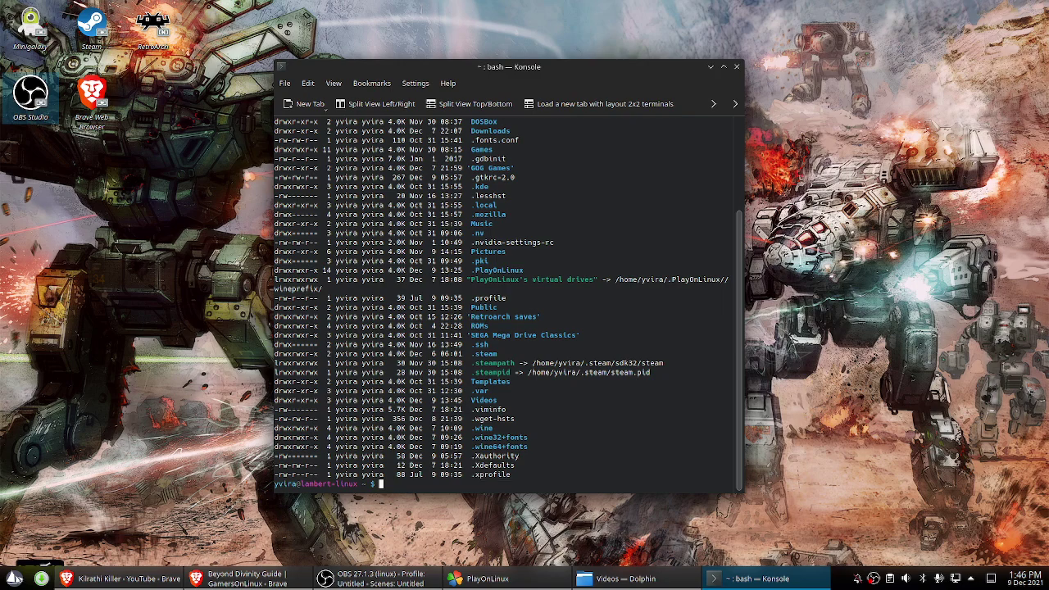
{"action": "type", "text": "cat .Xd"}
{"action": "key", "text": "Tab"}
{"action": "key", "text": "Return"}
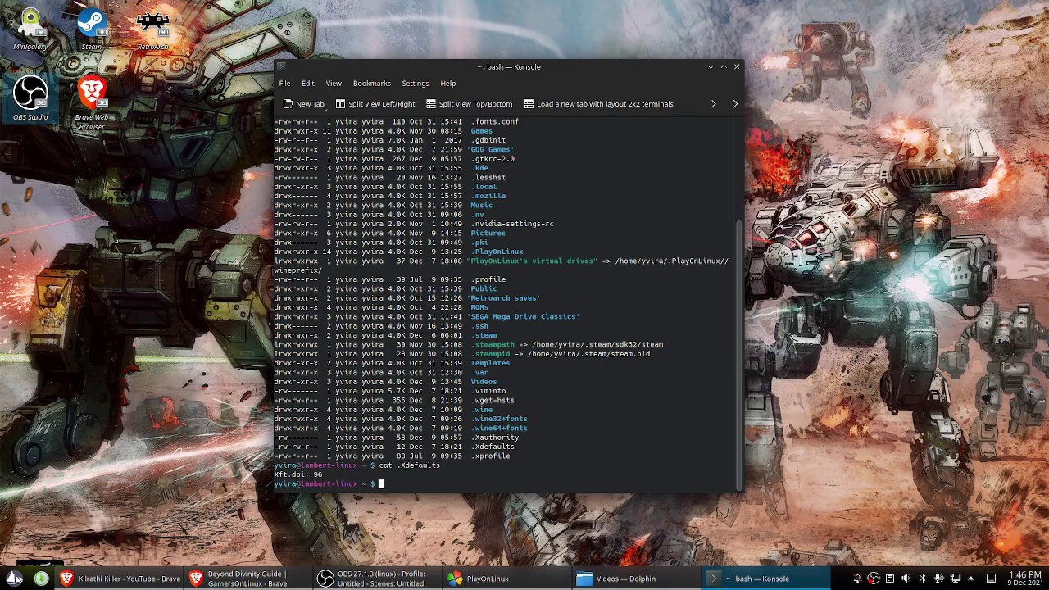
Step: Close Konsole and bring up the empty PlayOnLinux main window, moved up and right
{"action": "left_click", "coordinate": [737, 66]}
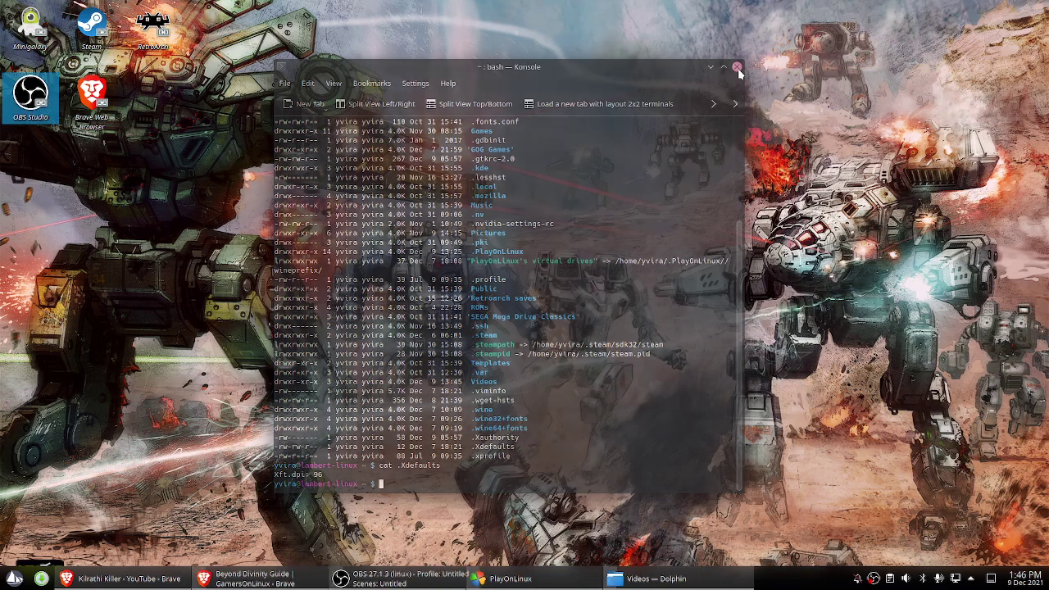
{"action": "left_click", "coordinate": [577, 578]}
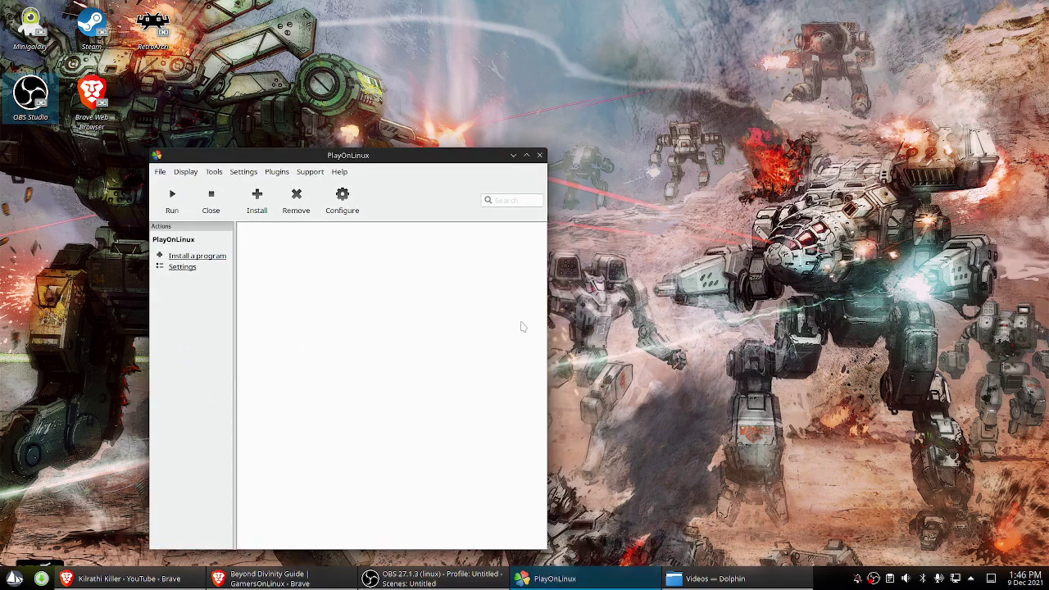
{"action": "left_click_drag", "start_coordinate": [451, 159], "coordinate": [578, 109]}
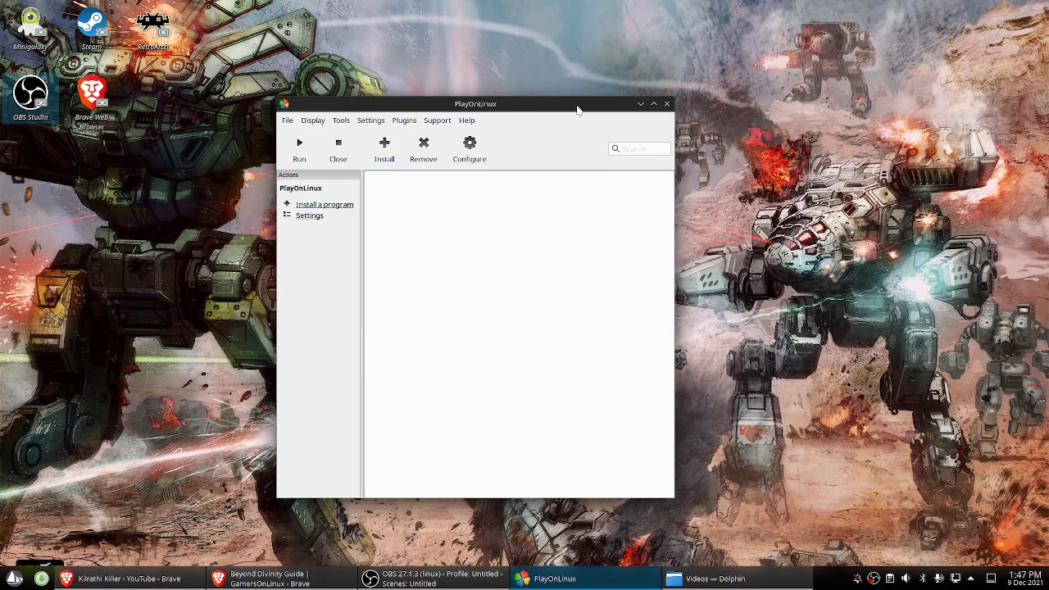
{"action": "left_click", "coordinate": [265, 580]}
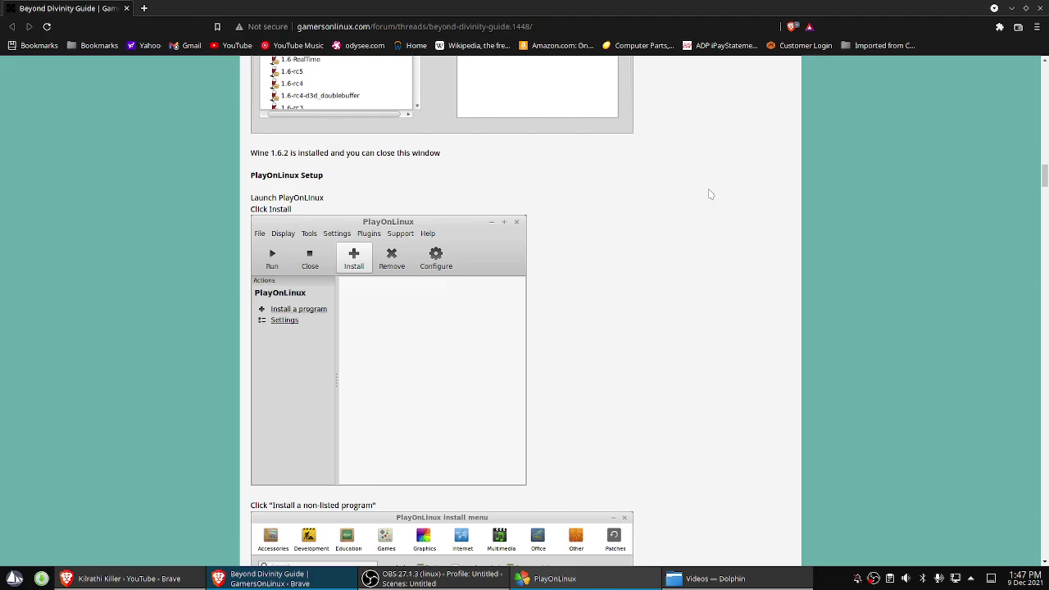
{"action": "scroll", "coordinate": [710, 194], "scroll_direction": "up", "scroll_amount": 3}
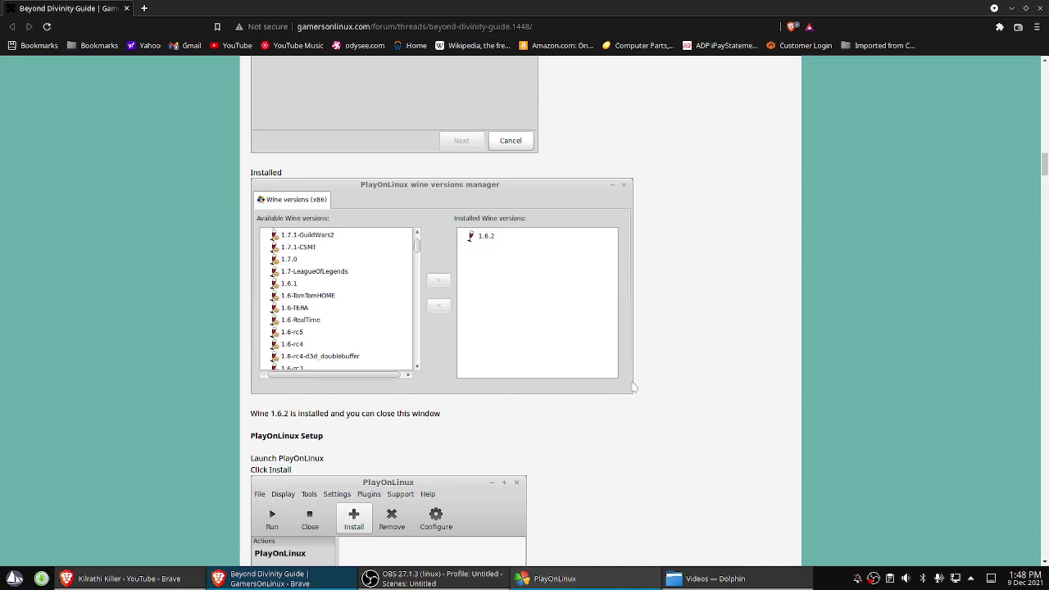
{"action": "scroll", "coordinate": [633, 387], "scroll_direction": "down", "scroll_amount": 5}
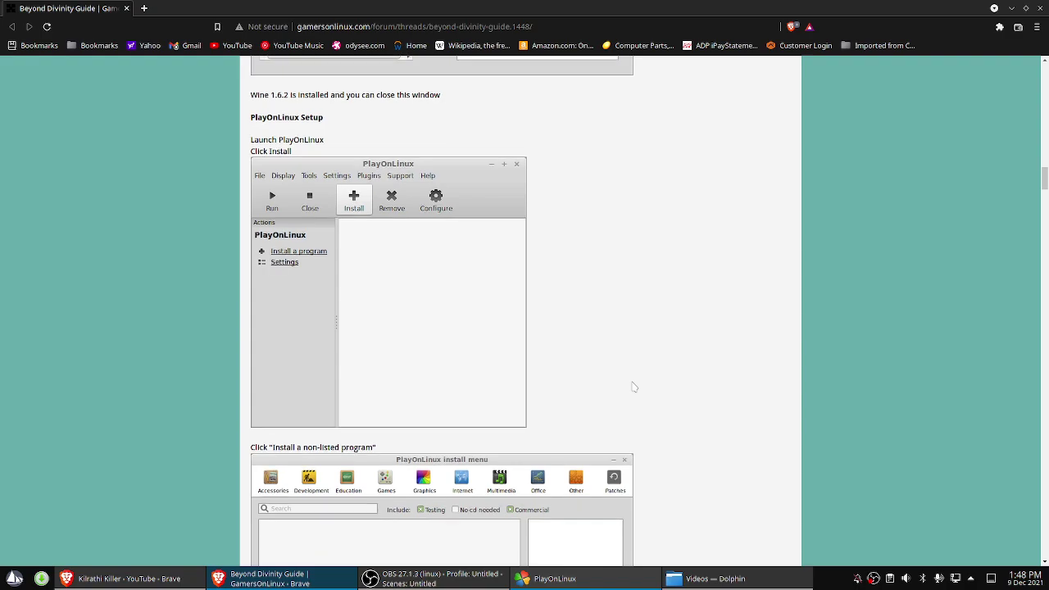
{"action": "scroll", "coordinate": [633, 387], "scroll_direction": "down", "scroll_amount": 1}
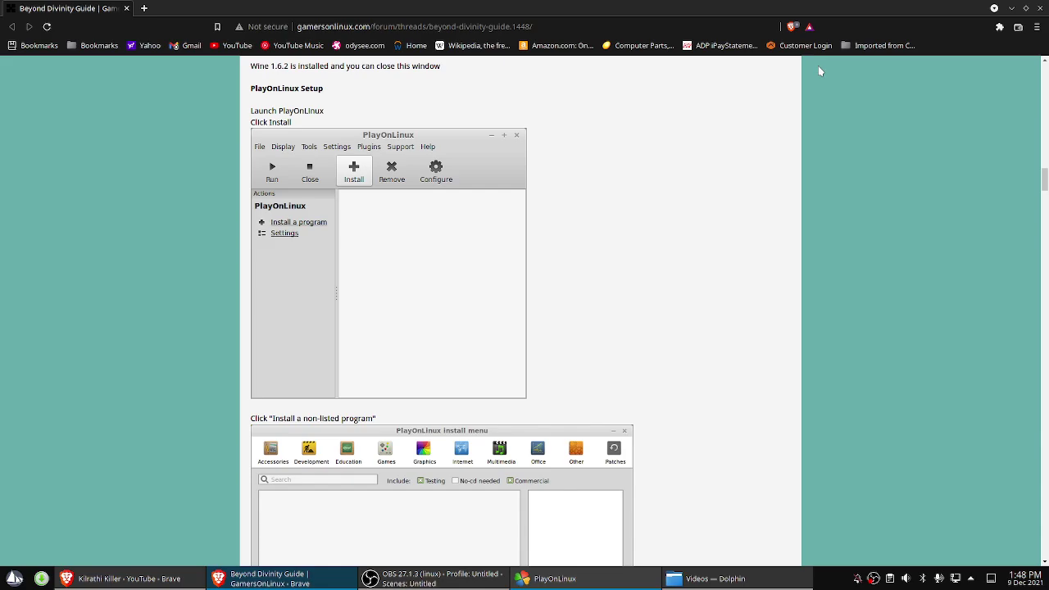
{"action": "left_click", "coordinate": [1010, 8]}
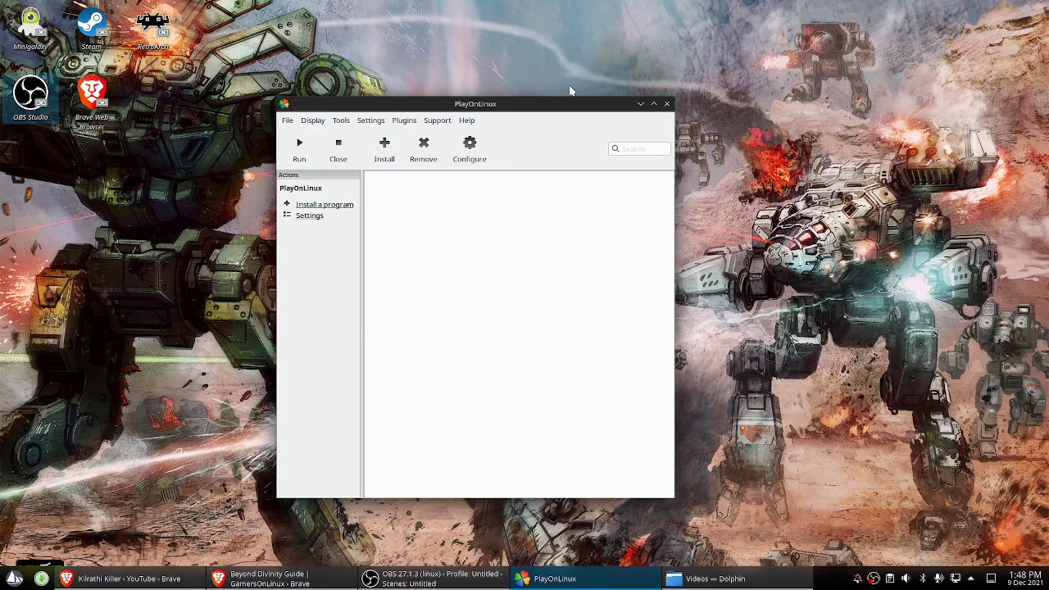
Step: Start installing a non-listed program, skip the notices, and choose a new virtual drive
{"action": "left_click_drag", "start_coordinate": [545, 108], "coordinate": [556, 92]}
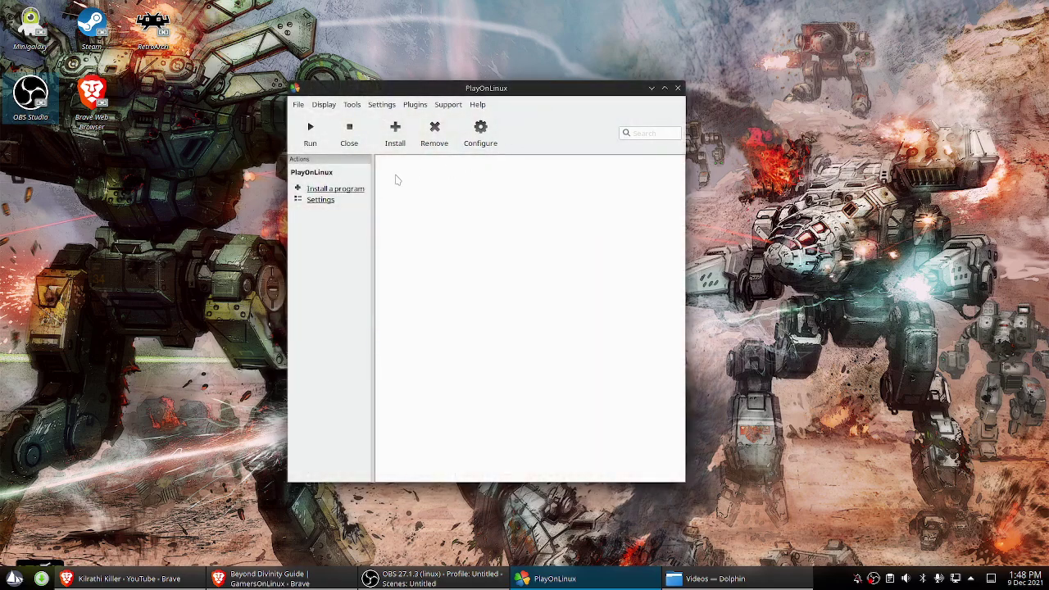
{"action": "left_click", "coordinate": [344, 191]}
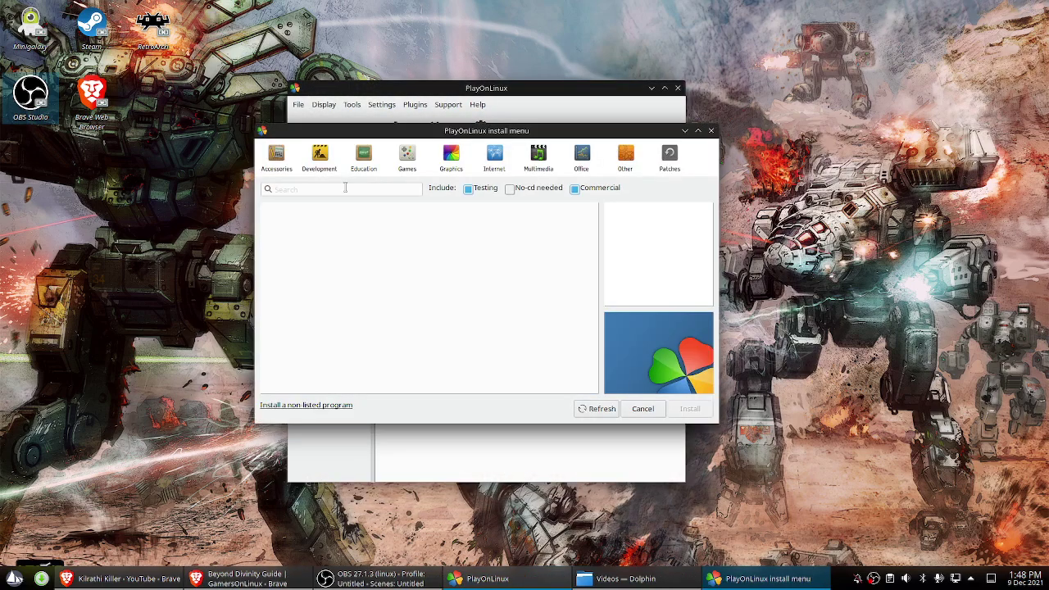
{"action": "left_click", "coordinate": [308, 405]}
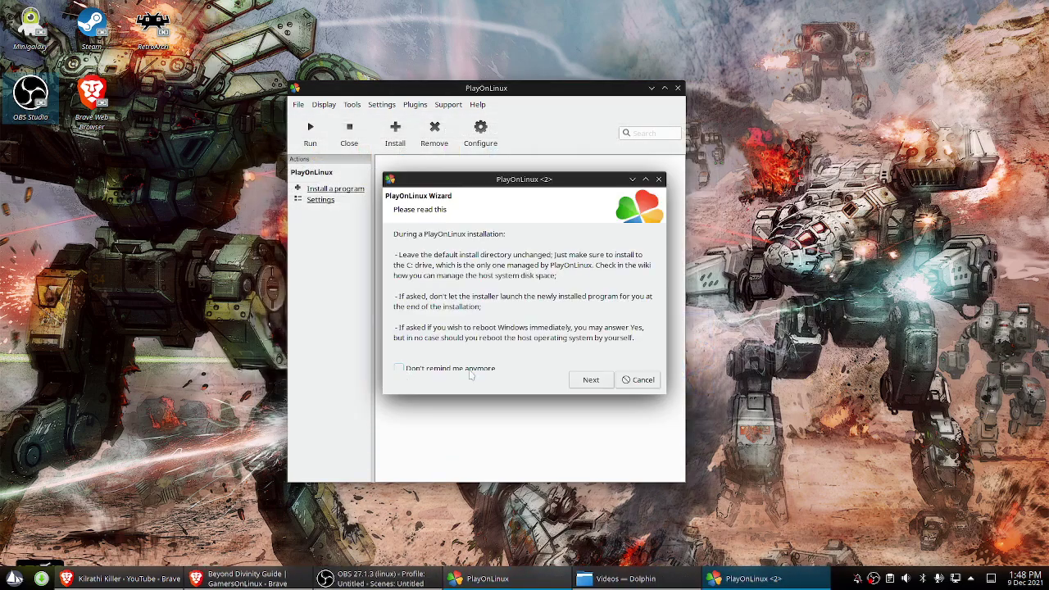
{"action": "left_click", "coordinate": [593, 379]}
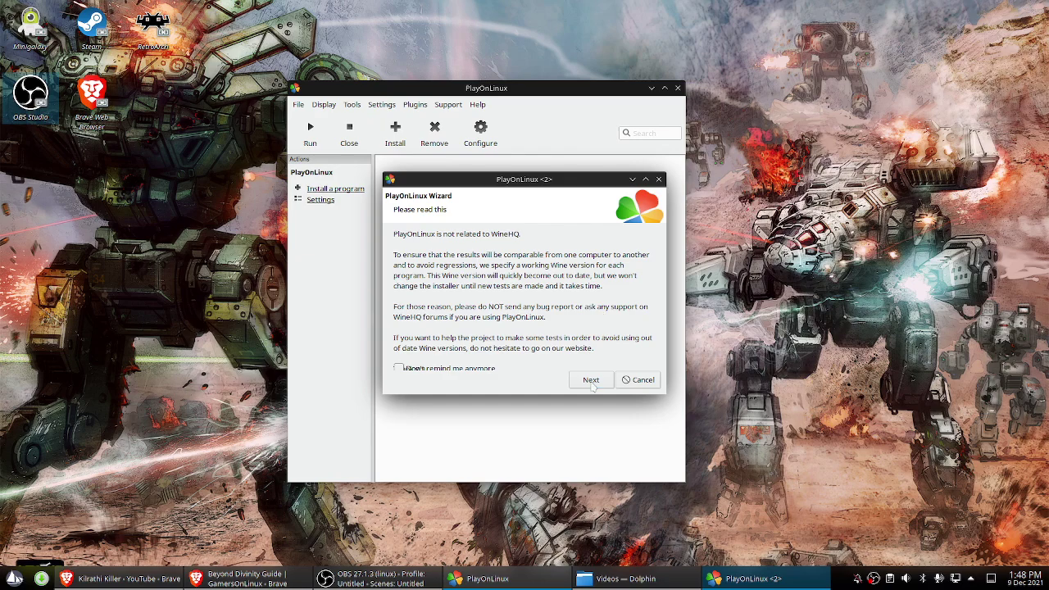
{"action": "left_click", "coordinate": [592, 383]}
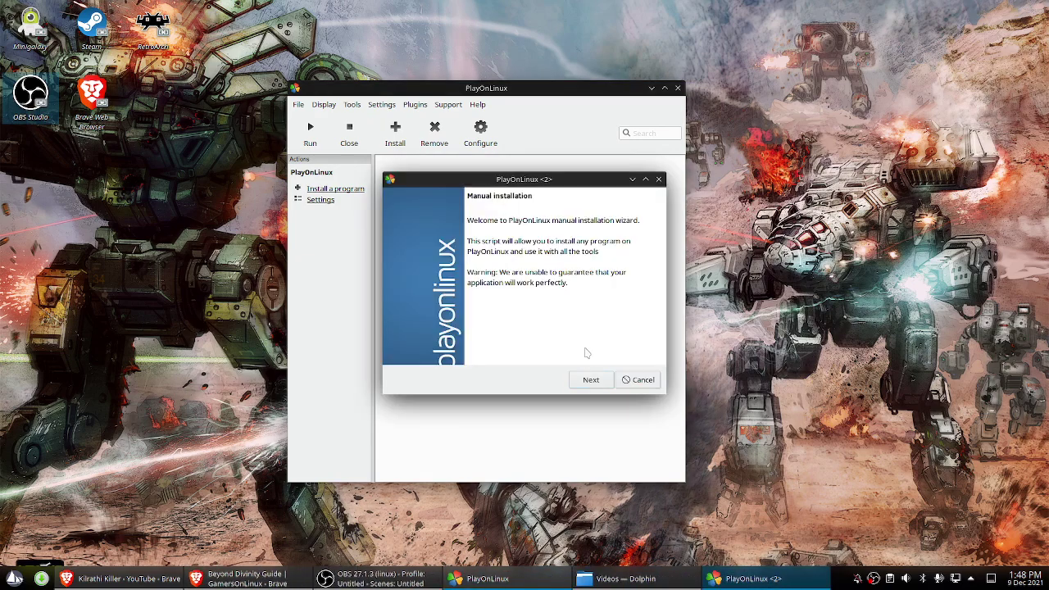
{"action": "left_click", "coordinate": [589, 381]}
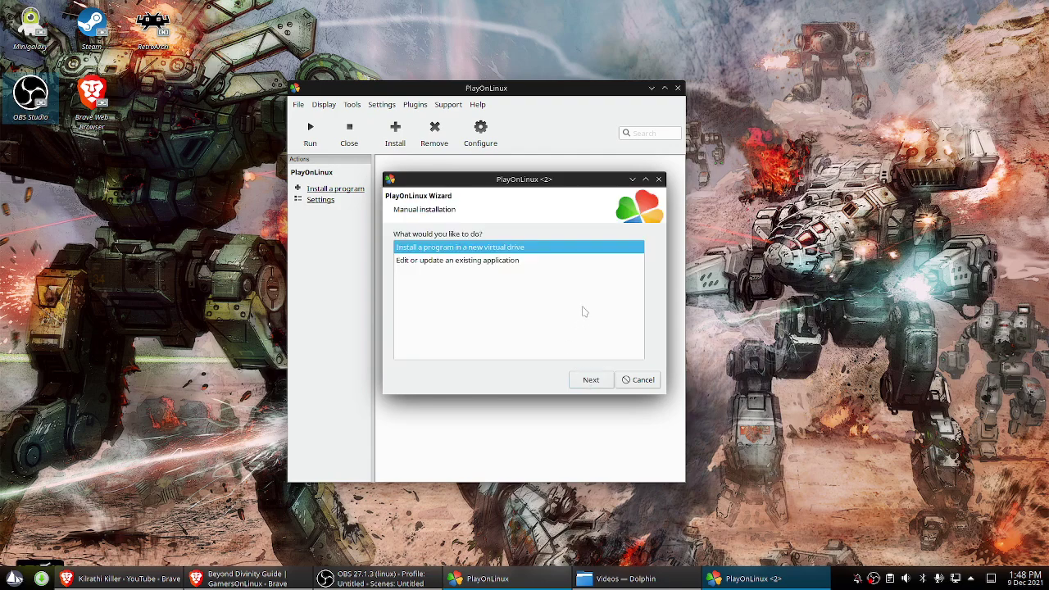
{"action": "left_click", "coordinate": [591, 379]}
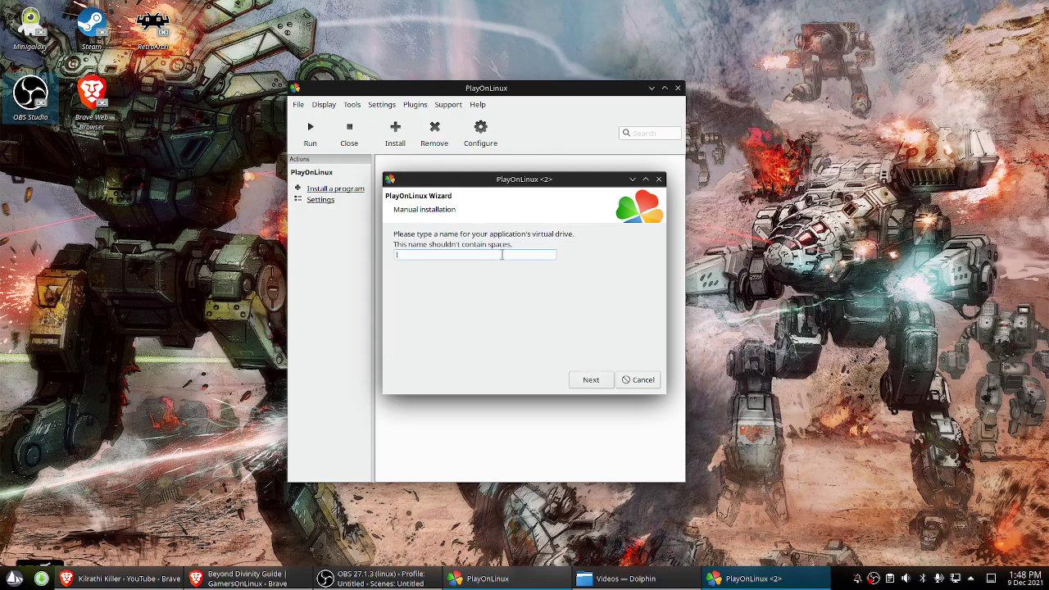
Step: Name the drive 'beyonddivinity', tick another Wine version and extra libraries, and keep System Wine
{"action": "type", "text": "beyonddivinity"}
{"action": "left_click", "coordinate": [602, 383]}
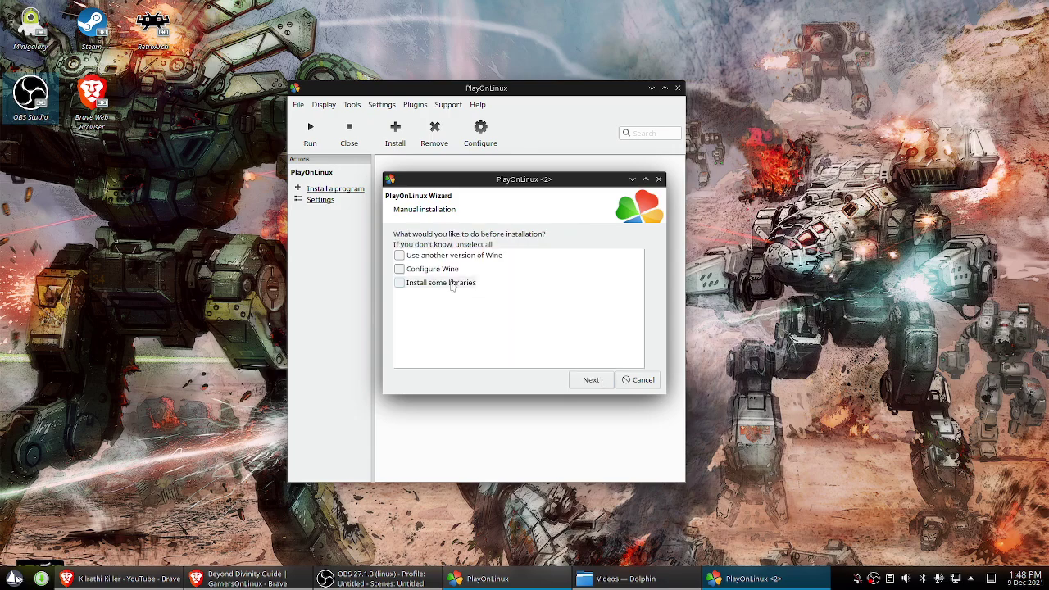
{"action": "left_click", "coordinate": [399, 256]}
{"action": "left_click", "coordinate": [398, 284]}
{"action": "left_click", "coordinate": [583, 382]}
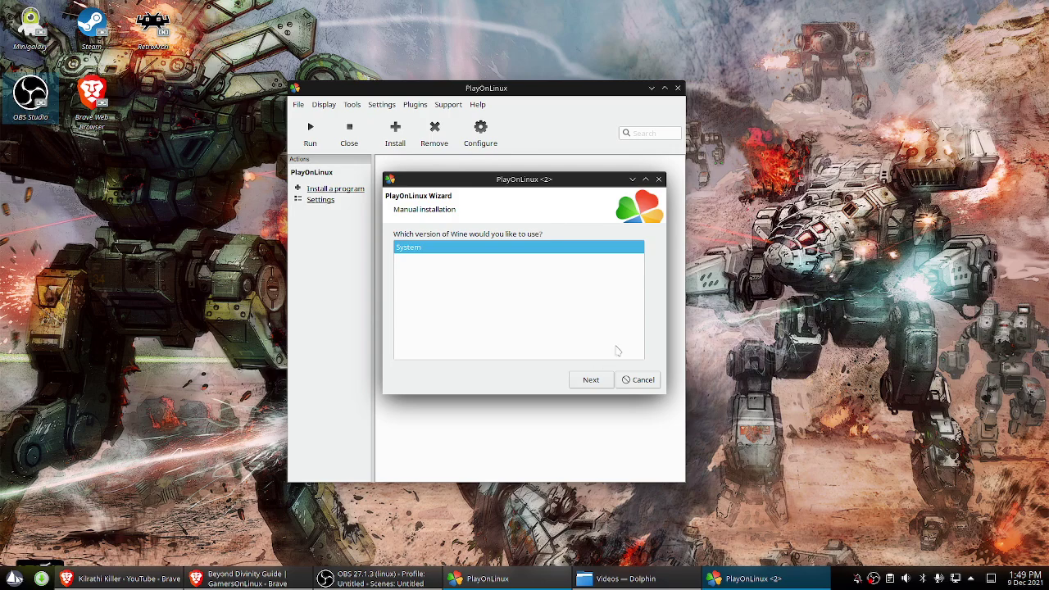
{"action": "left_click", "coordinate": [598, 381]}
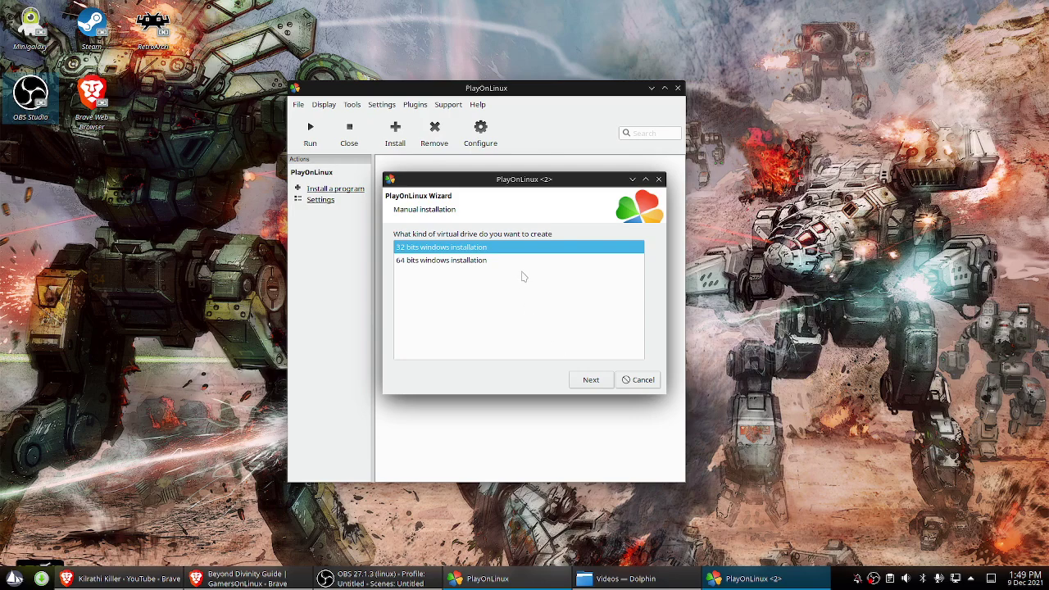
Step: Create the 32-bit virtual drive and set its Windows version to Windows XP
{"action": "left_click", "coordinate": [589, 381]}
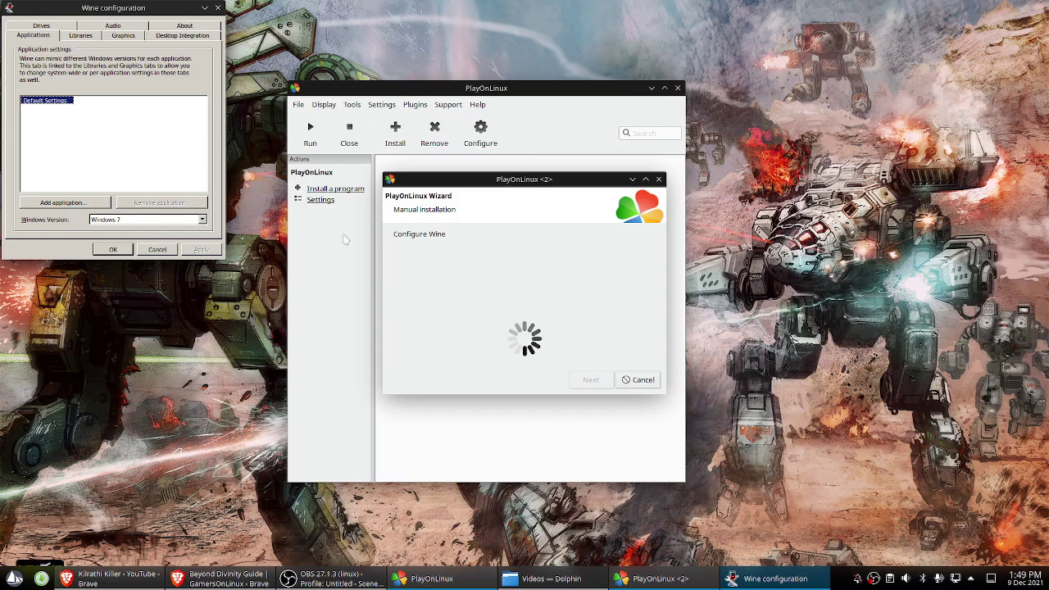
{"action": "left_click_drag", "start_coordinate": [140, 9], "coordinate": [181, 59]}
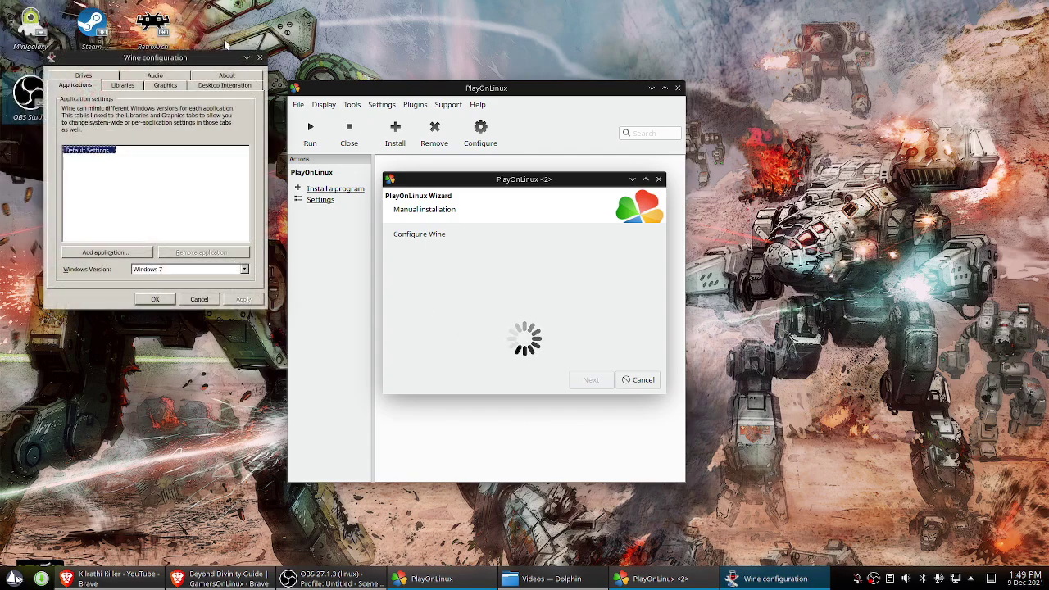
{"action": "left_click", "coordinate": [244, 270]}
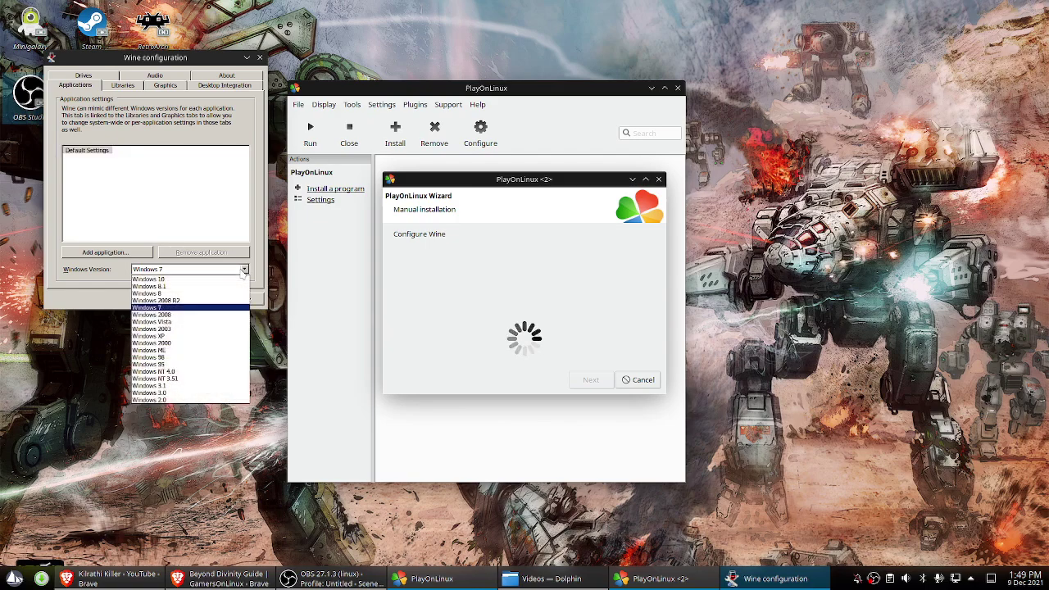
{"action": "left_click", "coordinate": [138, 337]}
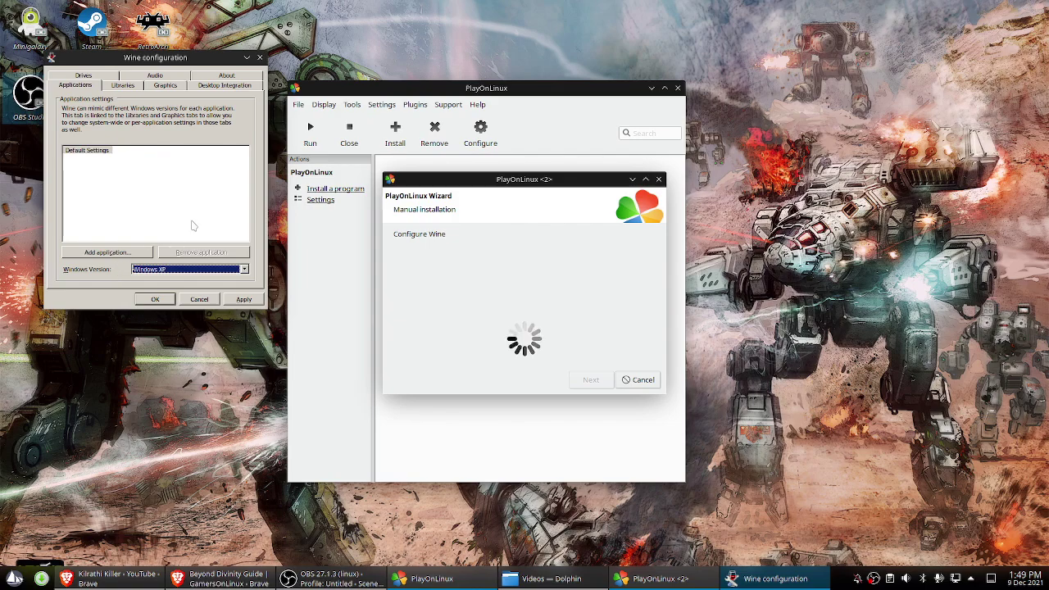
Step: Enable mouse capture and a 1280 x 720 virtual desktop, then apply and close Wine configuration
{"action": "left_click", "coordinate": [173, 87]}
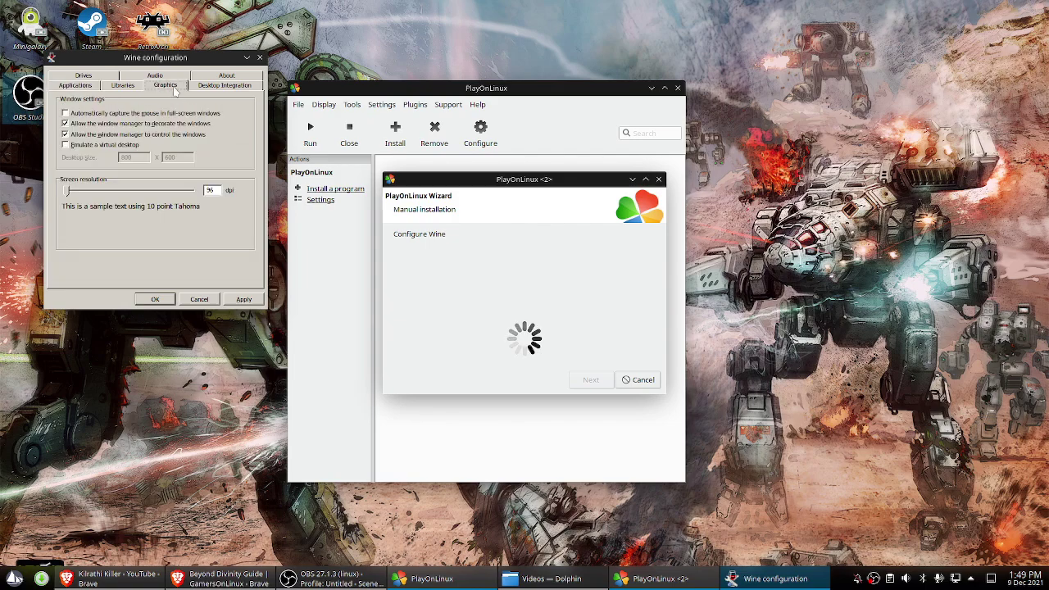
{"action": "left_click", "coordinate": [66, 113]}
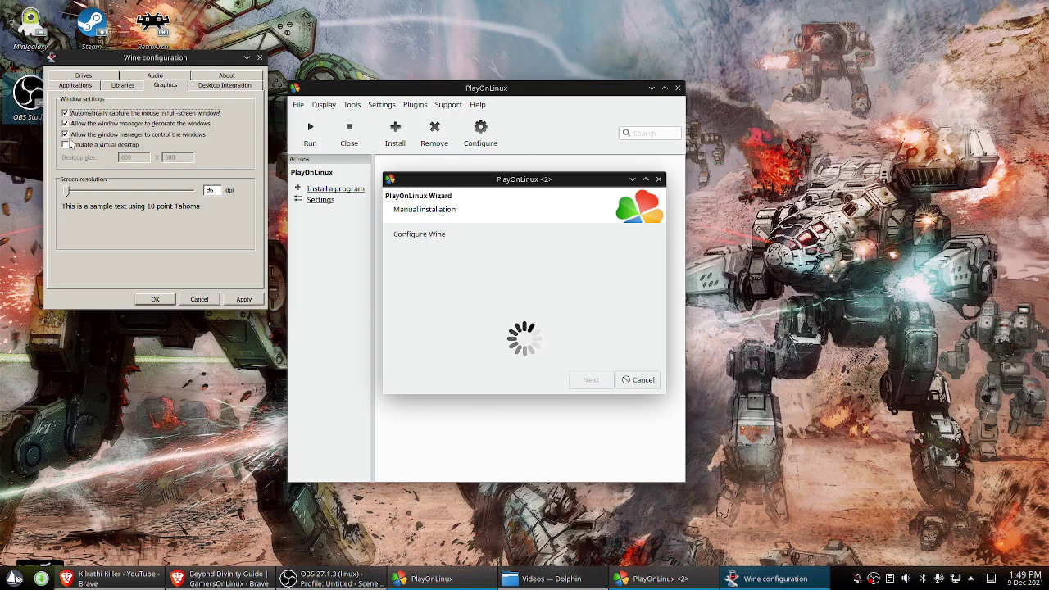
{"action": "left_click", "coordinate": [66, 145]}
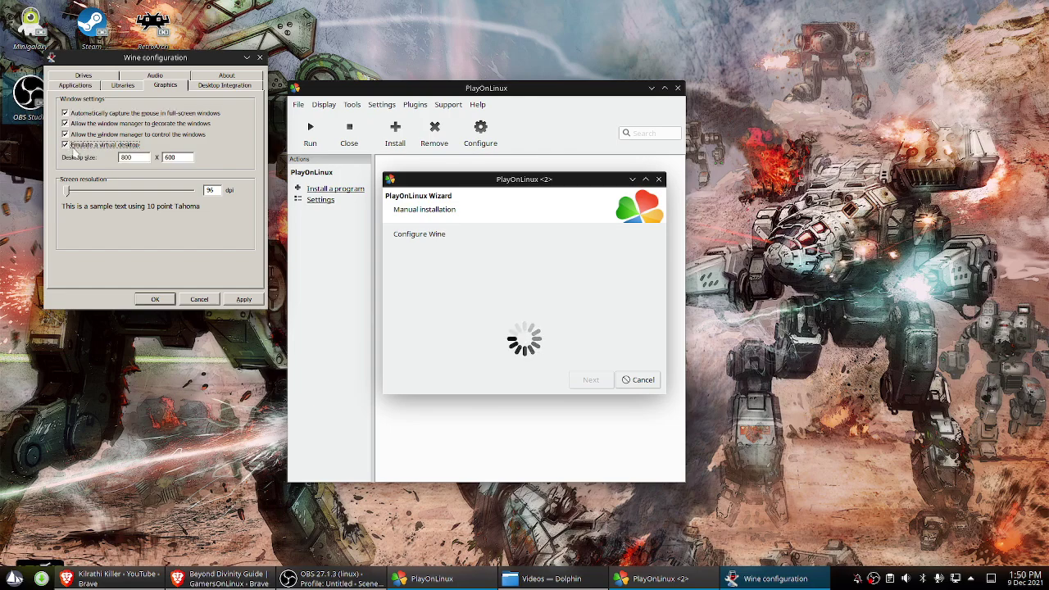
{"action": "left_click_drag", "start_coordinate": [140, 157], "coordinate": [114, 159]}
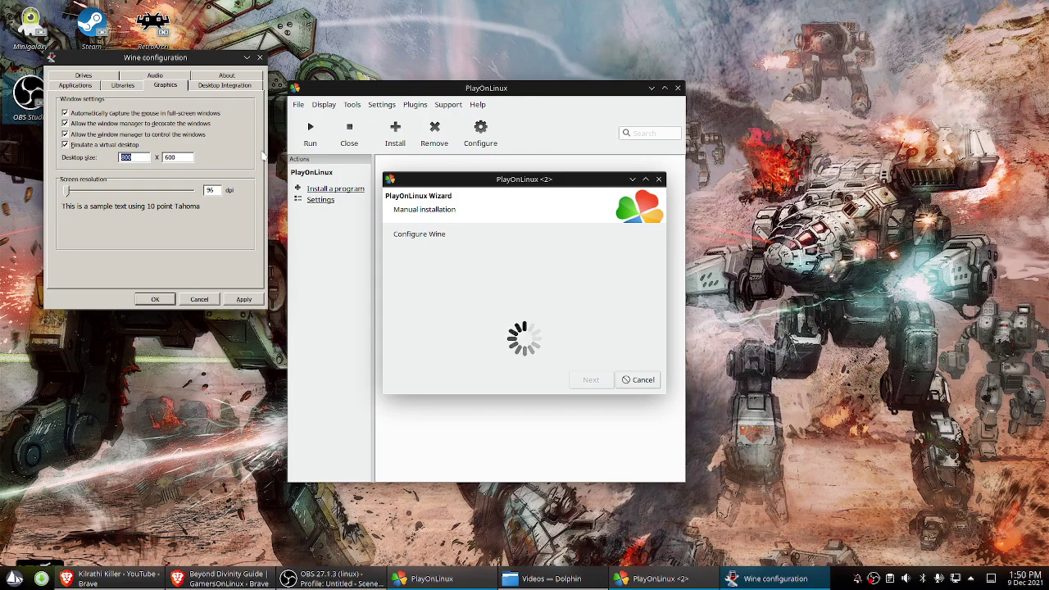
{"action": "type", "text": "1280"}
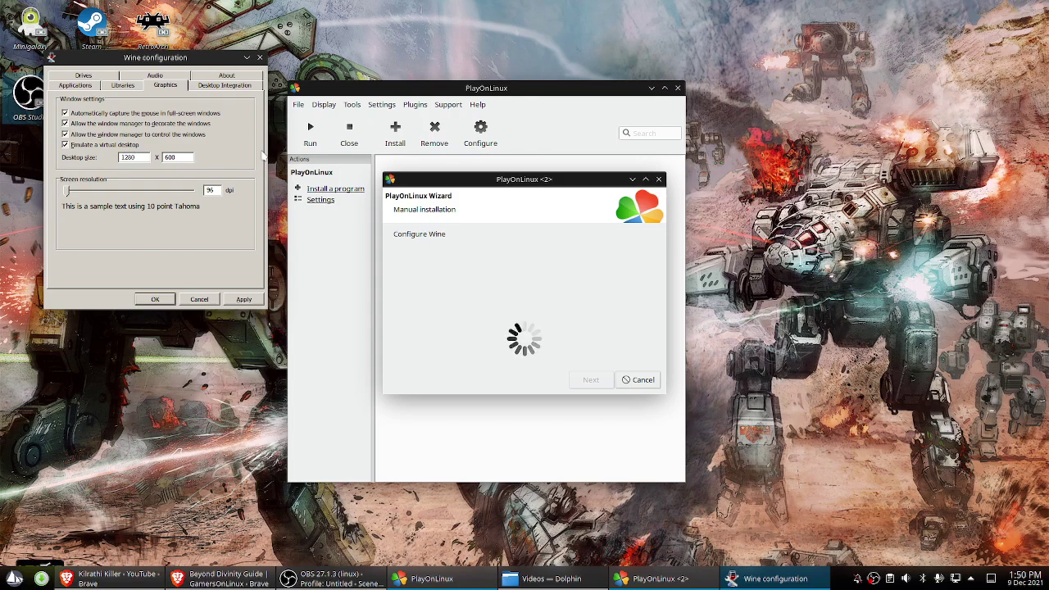
{"action": "key", "text": "Tab"}
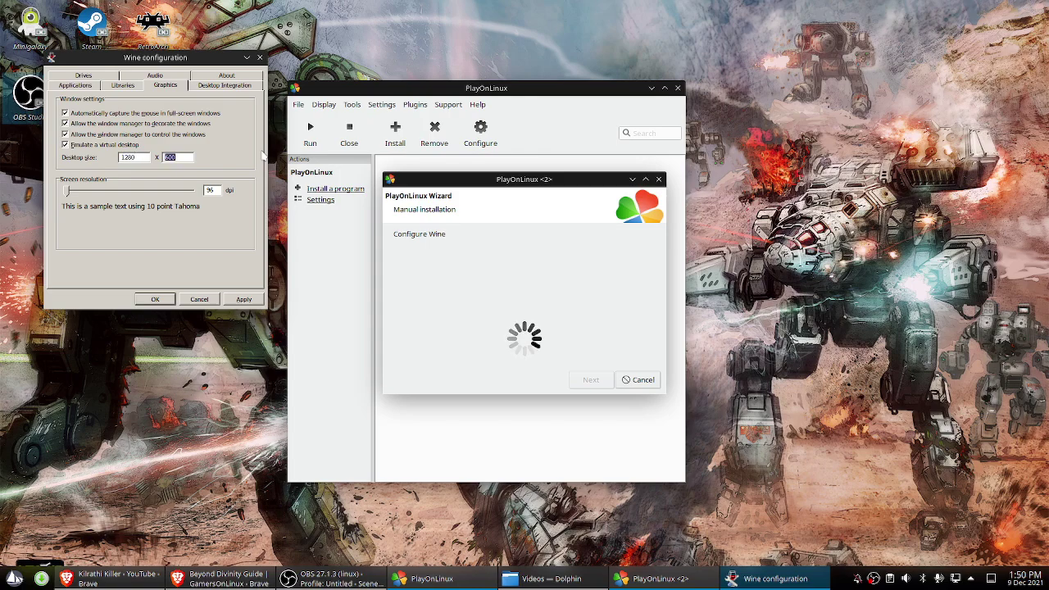
{"action": "type", "text": "720"}
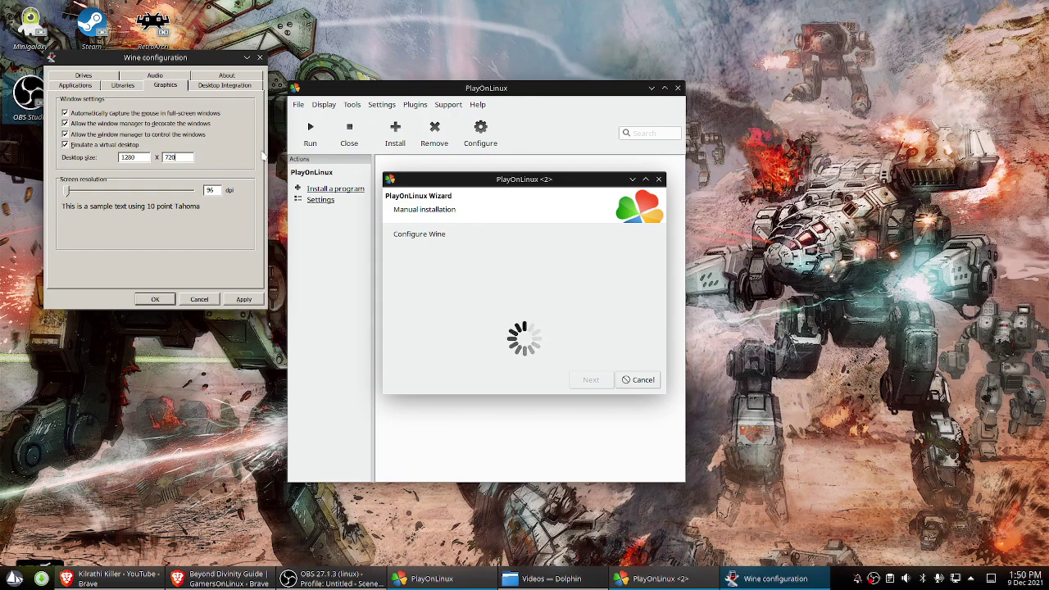
{"action": "left_click", "coordinate": [243, 300]}
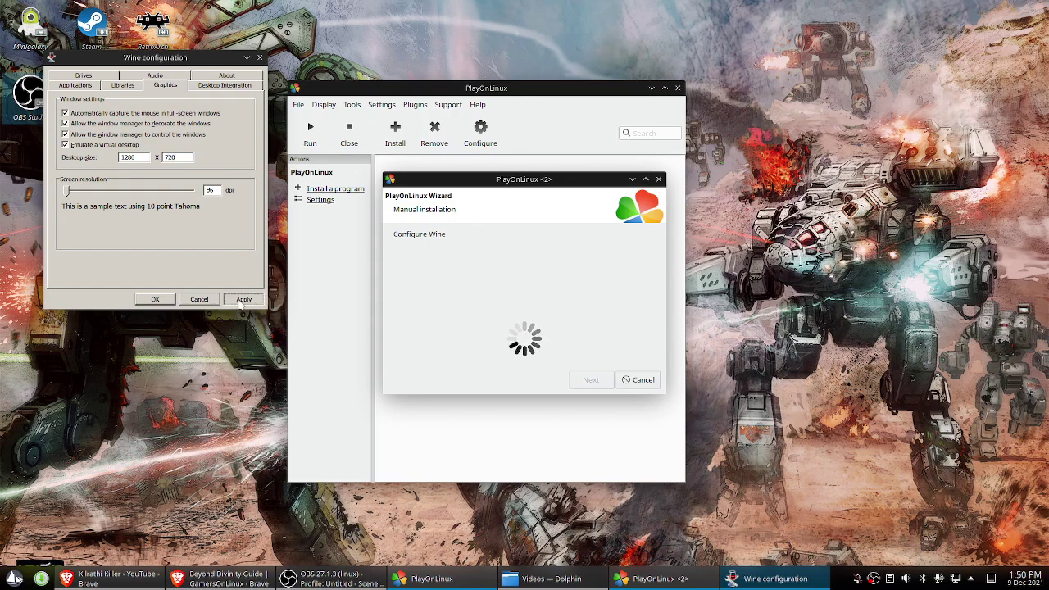
{"action": "left_click", "coordinate": [146, 299]}
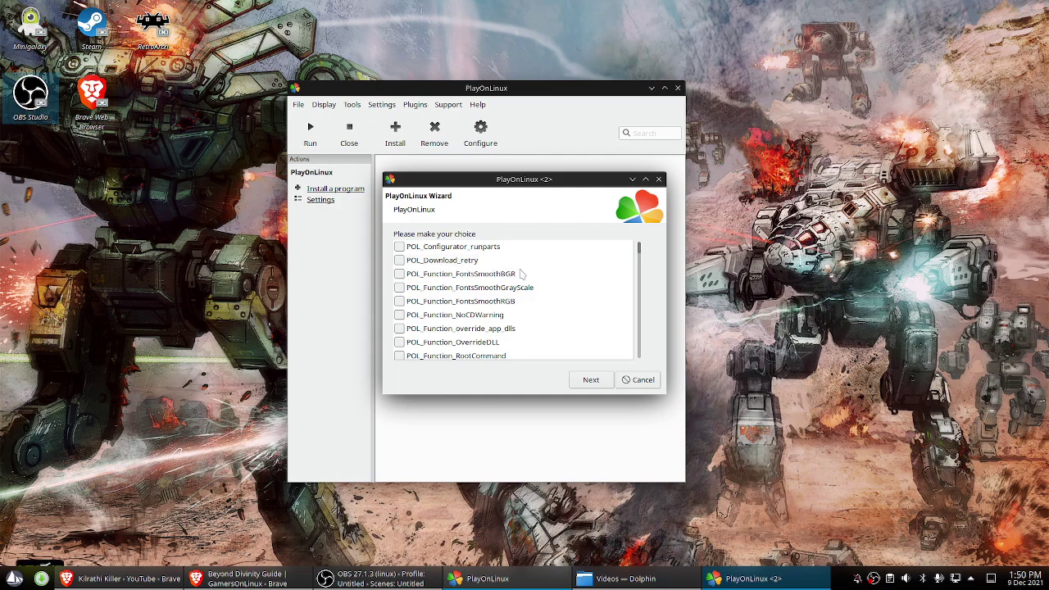
Step: Tick POL_Install_d3dx9 and POL_Install_corefonts in the components list
{"action": "scroll", "coordinate": [521, 273], "scroll_direction": "down", "scroll_amount": 4}
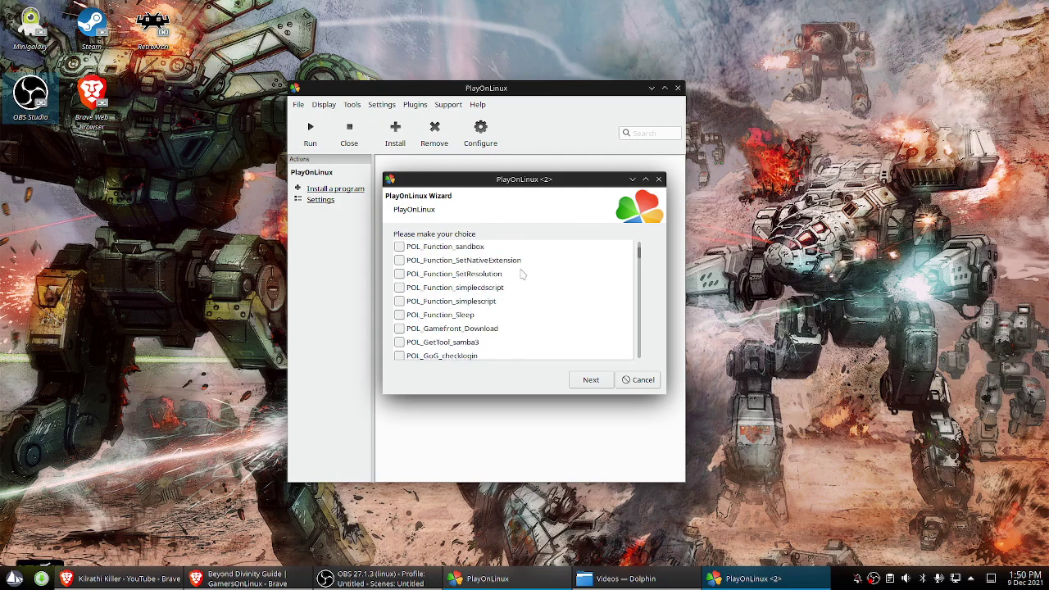
{"action": "scroll", "coordinate": [521, 274], "scroll_direction": "down", "scroll_amount": 3}
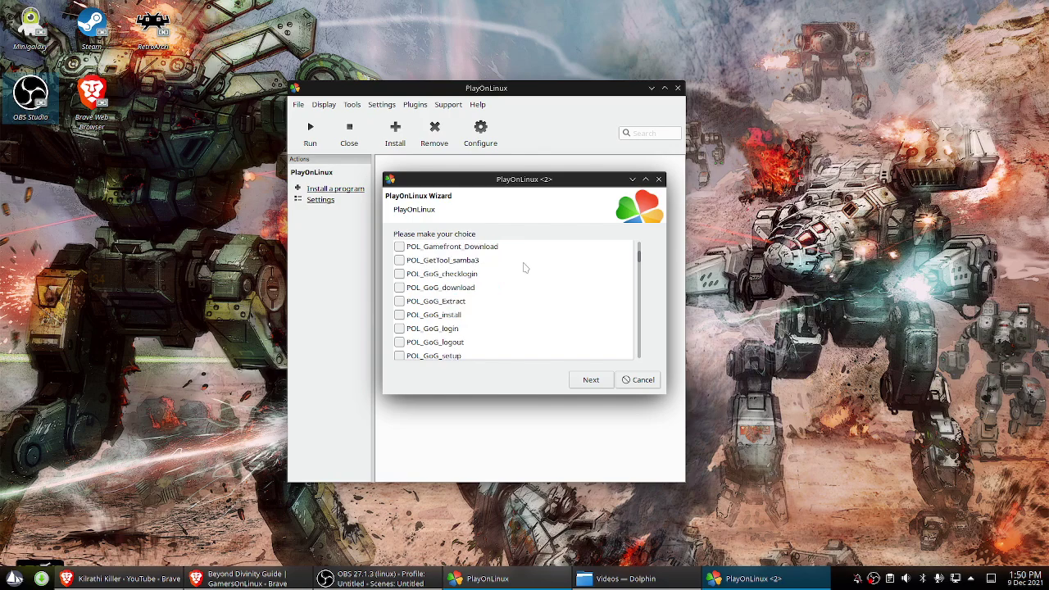
{"action": "scroll", "coordinate": [524, 267], "scroll_direction": "down", "scroll_amount": 5}
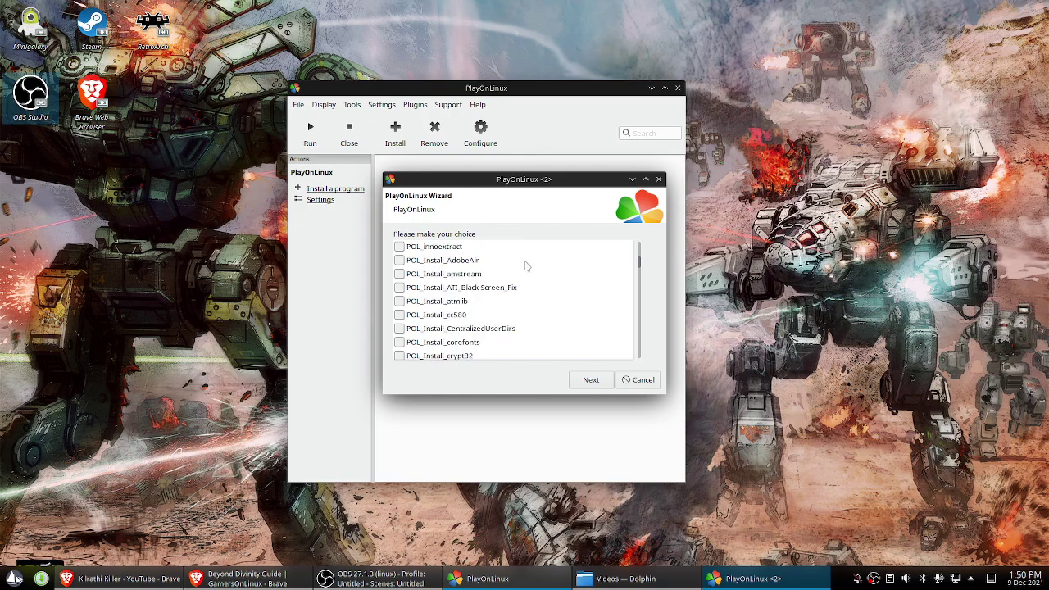
{"action": "scroll", "coordinate": [526, 266], "scroll_direction": "down", "scroll_amount": 1}
{"action": "scroll", "coordinate": [527, 266], "scroll_direction": "down", "scroll_amount": 3}
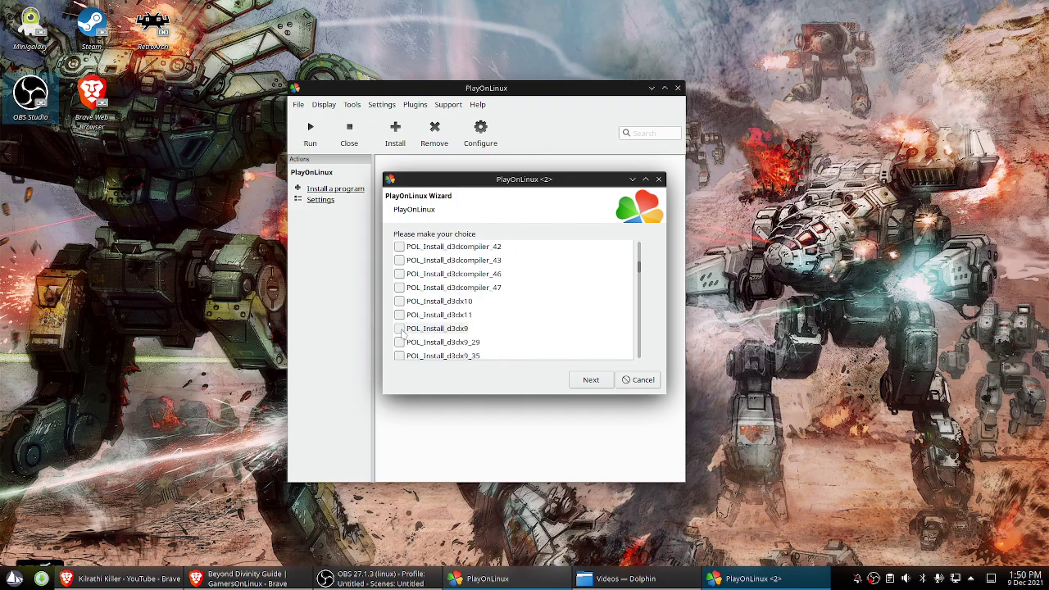
{"action": "left_click", "coordinate": [399, 329]}
{"action": "scroll", "coordinate": [573, 304], "scroll_direction": "down", "scroll_amount": 7}
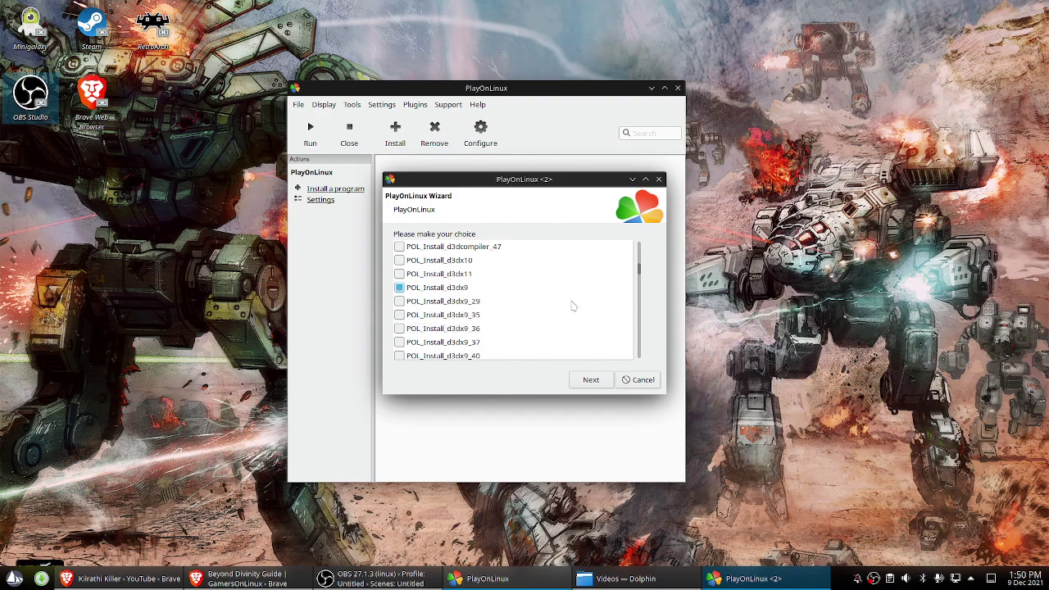
{"action": "scroll", "coordinate": [573, 298], "scroll_direction": "down", "scroll_amount": 4}
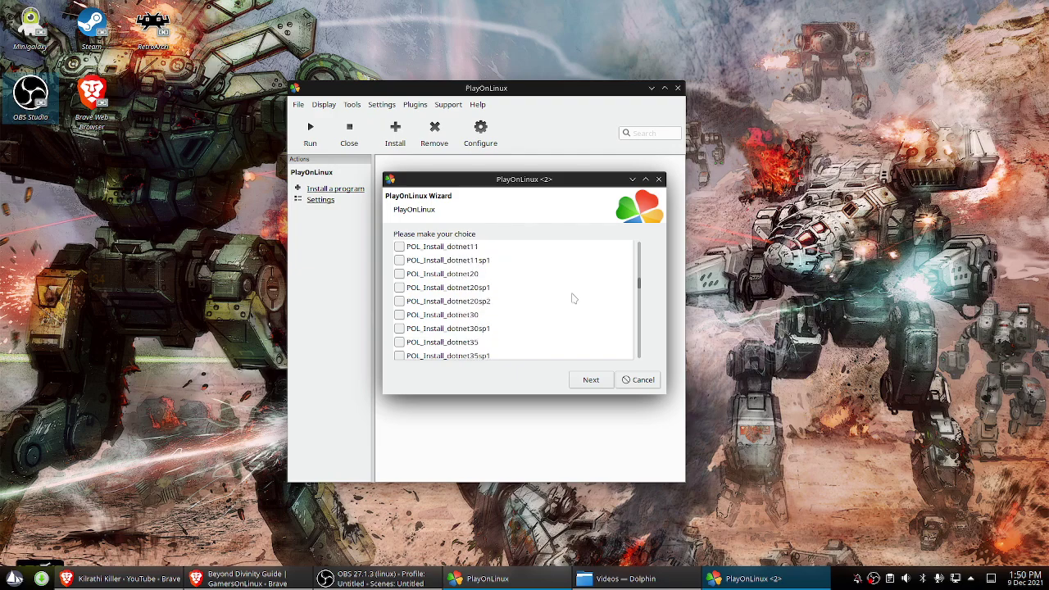
{"action": "scroll", "coordinate": [573, 299], "scroll_direction": "up", "scroll_amount": 11}
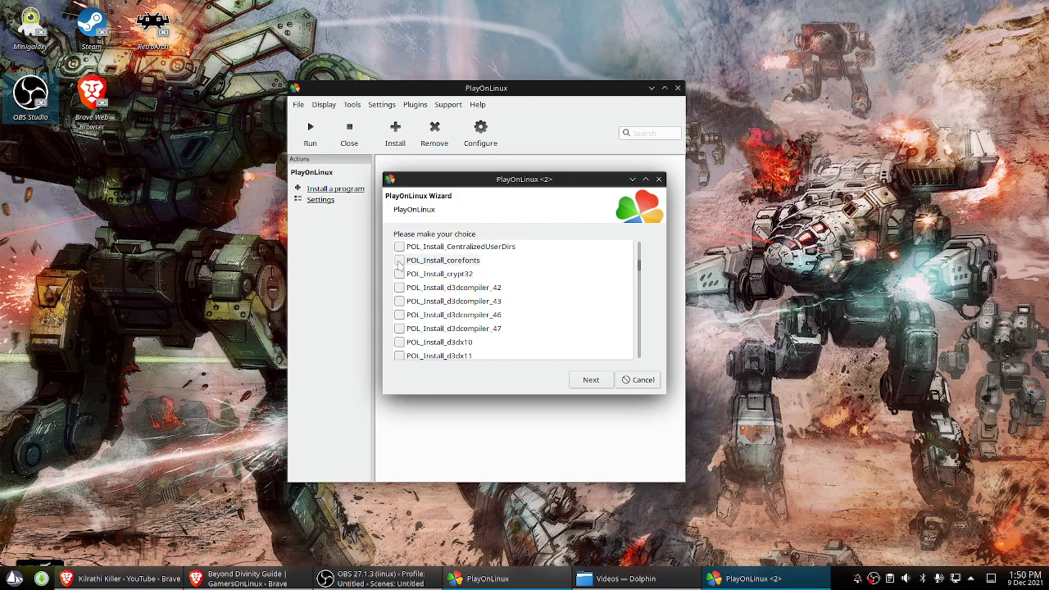
{"action": "left_click", "coordinate": [399, 261]}
Step: Tick POL_Install_gdiplus and POL_Install_tahoma further down the list
{"action": "scroll", "coordinate": [540, 282], "scroll_direction": "down", "scroll_amount": 4}
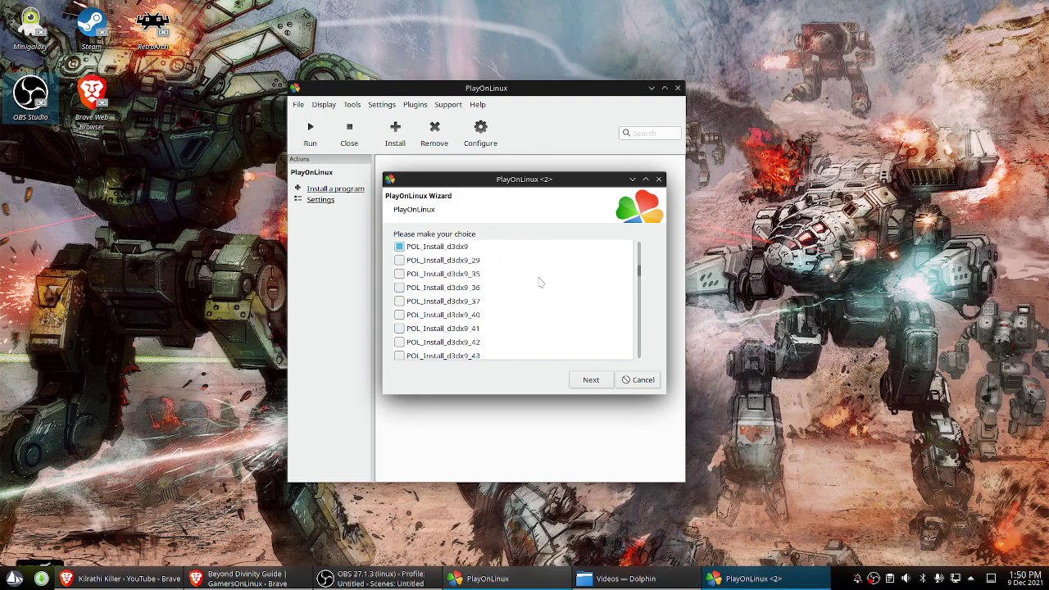
{"action": "scroll", "coordinate": [540, 282], "scroll_direction": "down", "scroll_amount": 10}
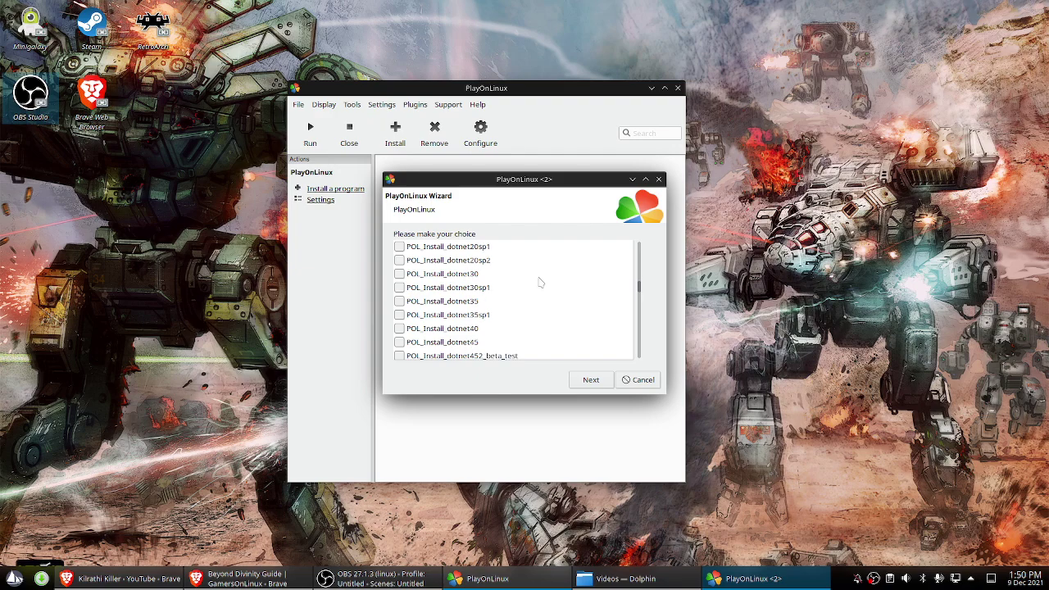
{"action": "scroll", "coordinate": [539, 282], "scroll_direction": "down", "scroll_amount": 3}
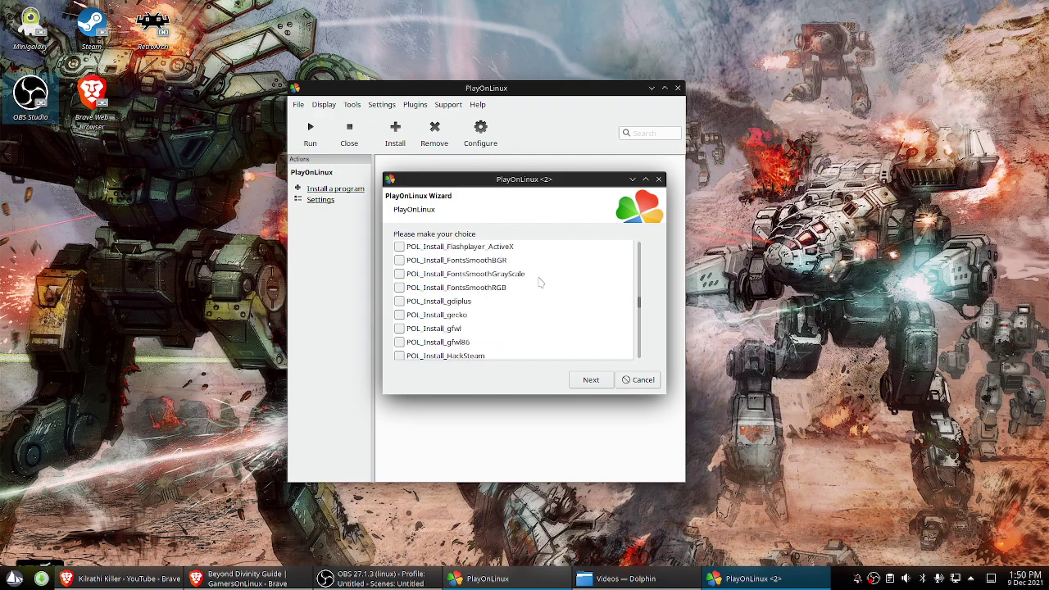
{"action": "left_click", "coordinate": [399, 301]}
{"action": "scroll", "coordinate": [551, 287], "scroll_direction": "down", "scroll_amount": 6}
{"action": "scroll", "coordinate": [550, 288], "scroll_direction": "down", "scroll_amount": 3}
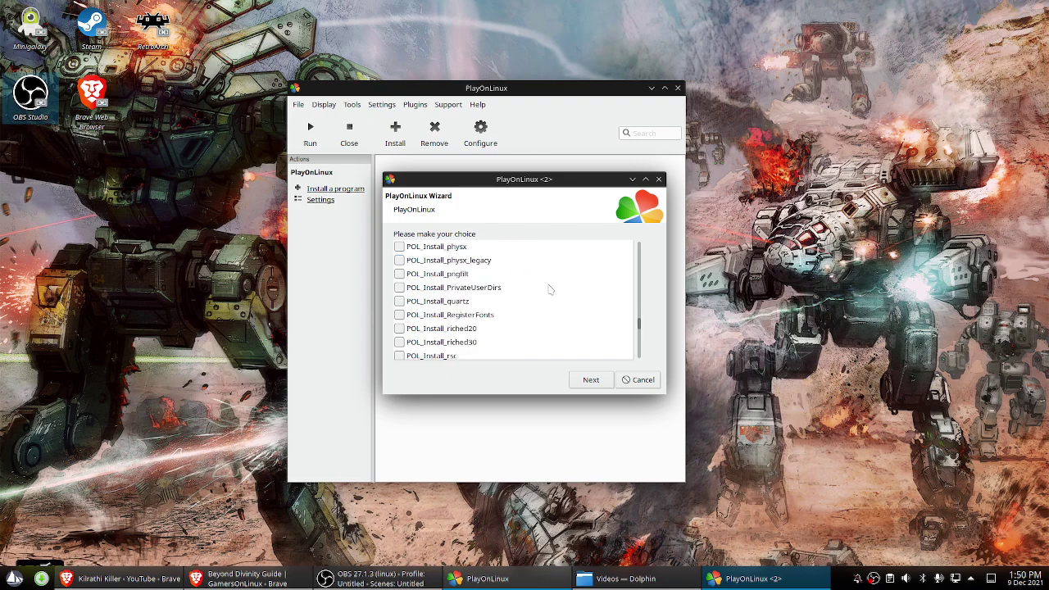
{"action": "scroll", "coordinate": [551, 288], "scroll_direction": "down", "scroll_amount": 2}
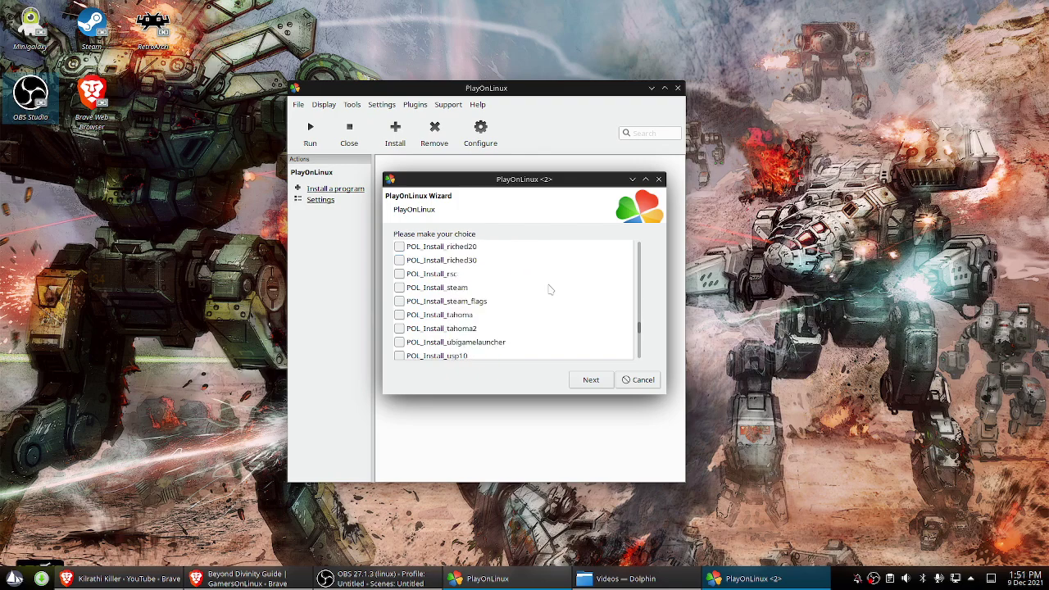
{"action": "left_click", "coordinate": [399, 315]}
Step: Install the ticked components, then choose setup_beyond_divinity_1.4.9_(23028).exe from Downloads as the installer
{"action": "left_click", "coordinate": [591, 381]}
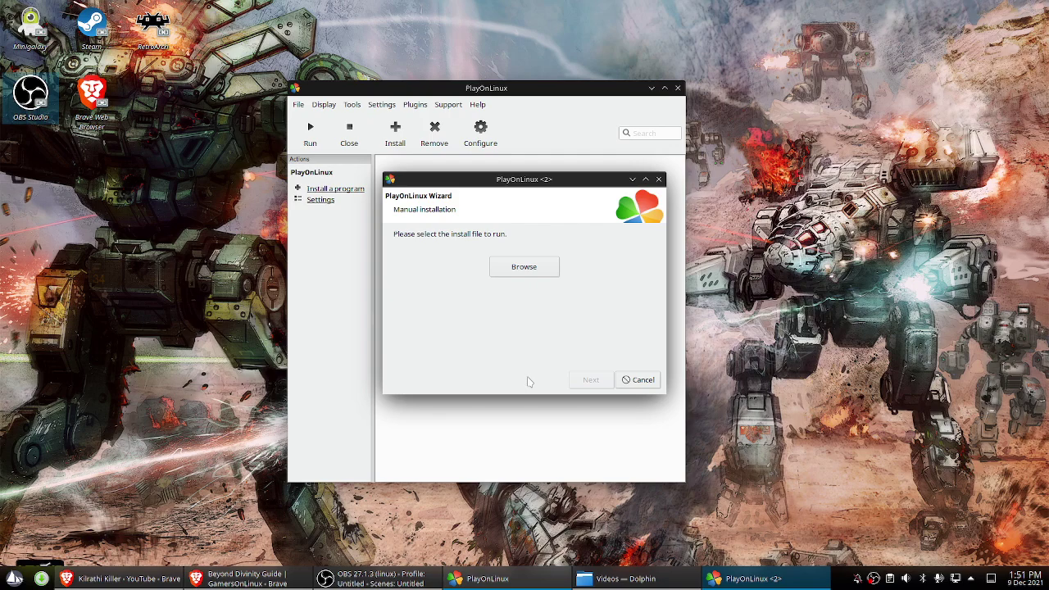
{"action": "left_click", "coordinate": [522, 273]}
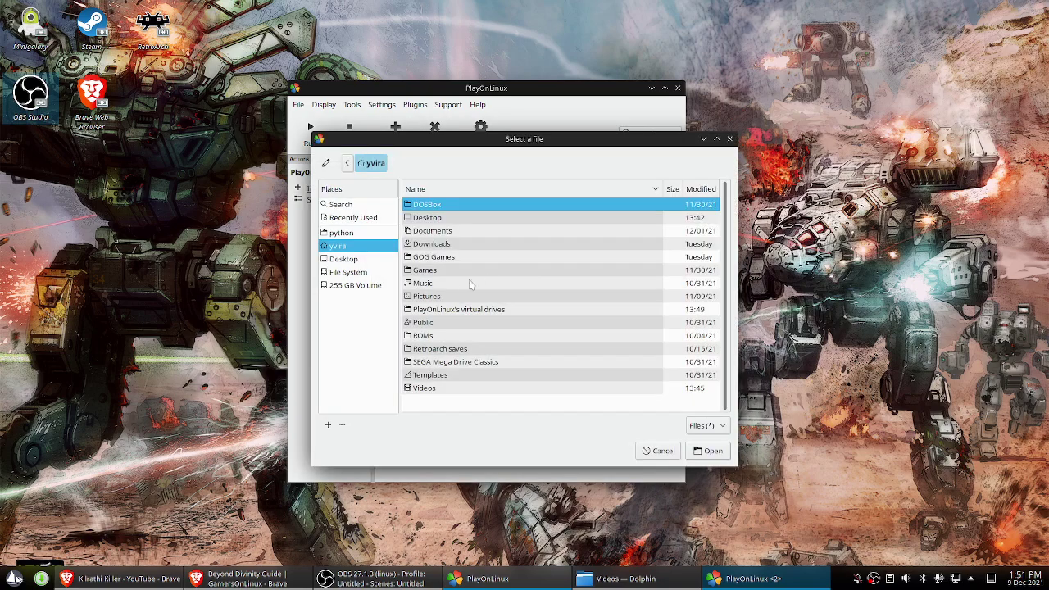
{"action": "double_click", "coordinate": [435, 246]}
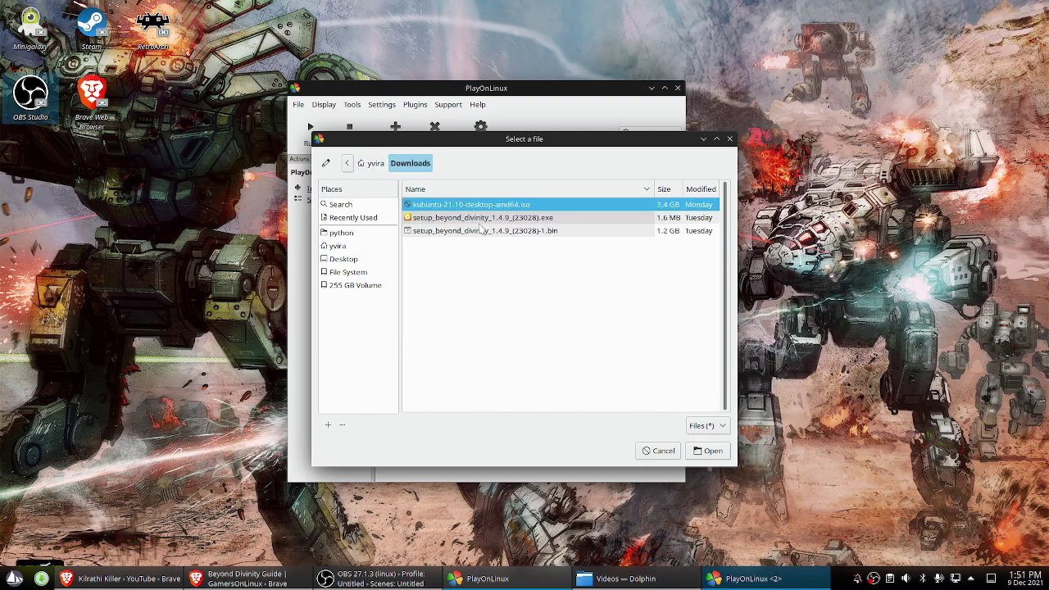
{"action": "left_click", "coordinate": [519, 219]}
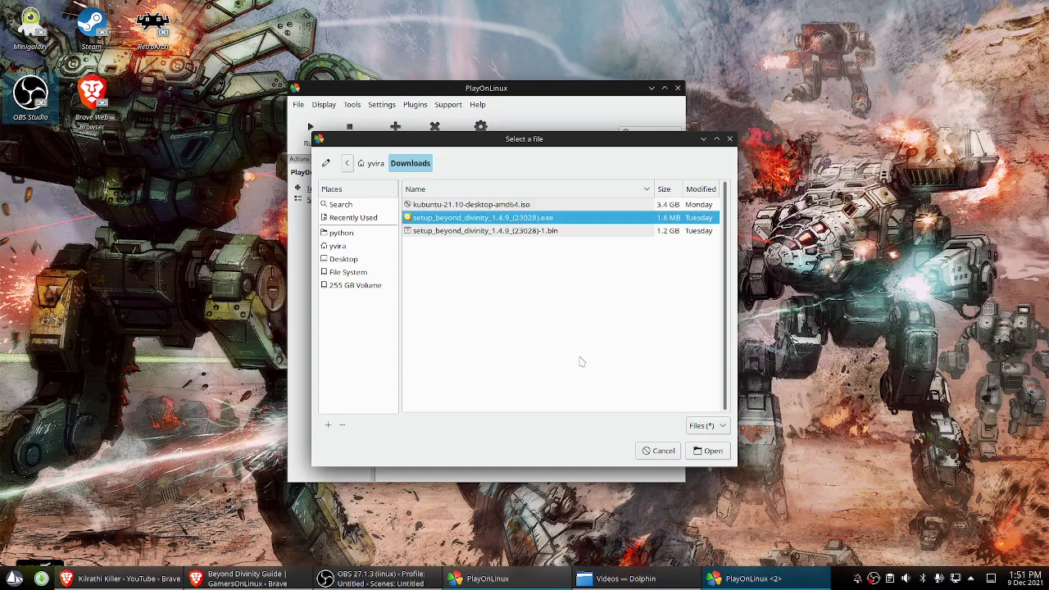
{"action": "left_click", "coordinate": [702, 451]}
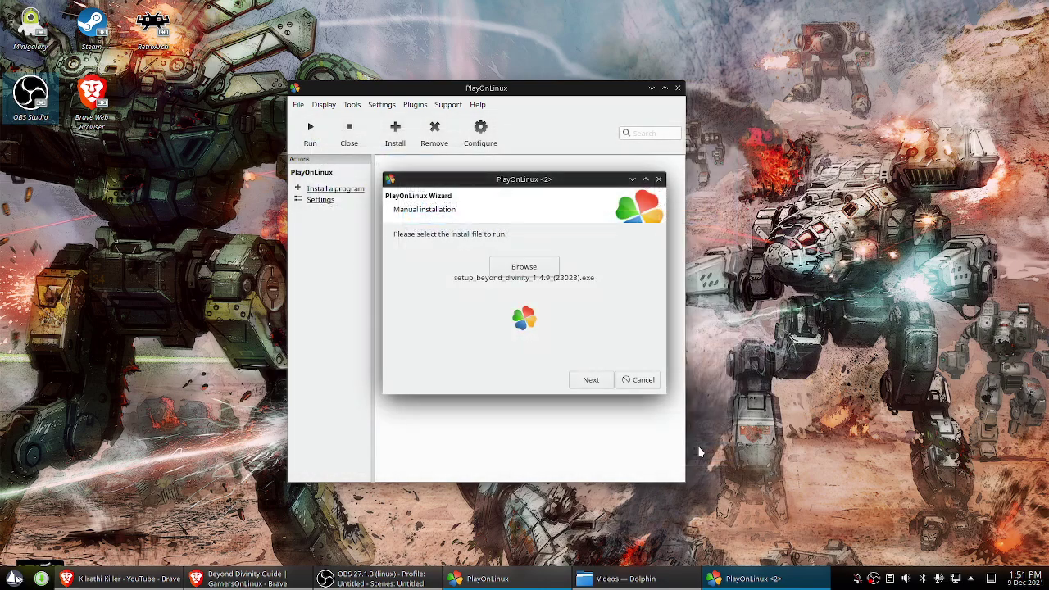
Step: Run the Beyond Divinity setup in English, accept the EULA, install, and exit setup
{"action": "left_click", "coordinate": [589, 381]}
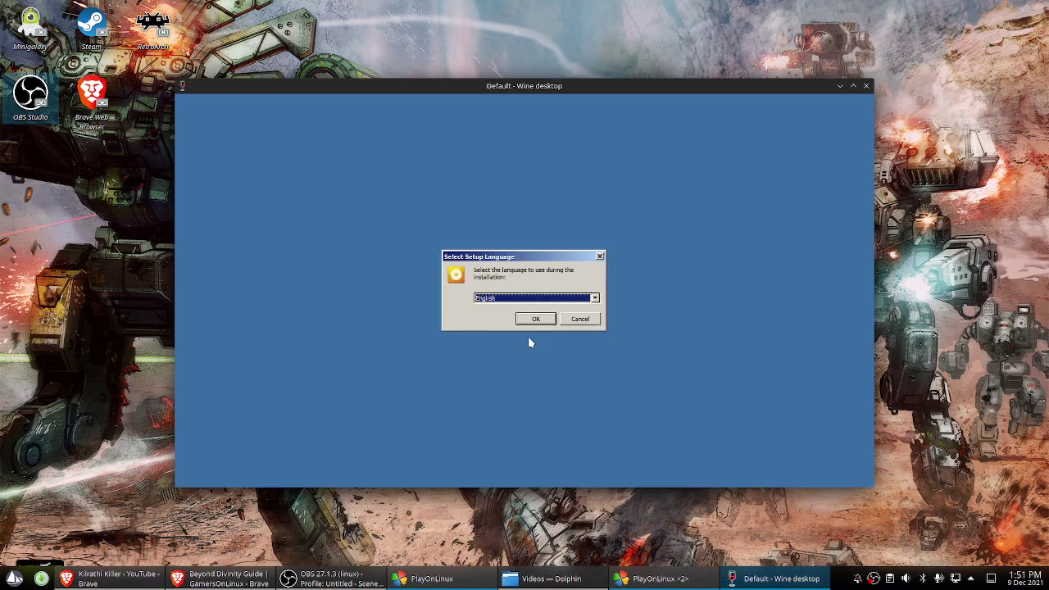
{"action": "left_click", "coordinate": [528, 322]}
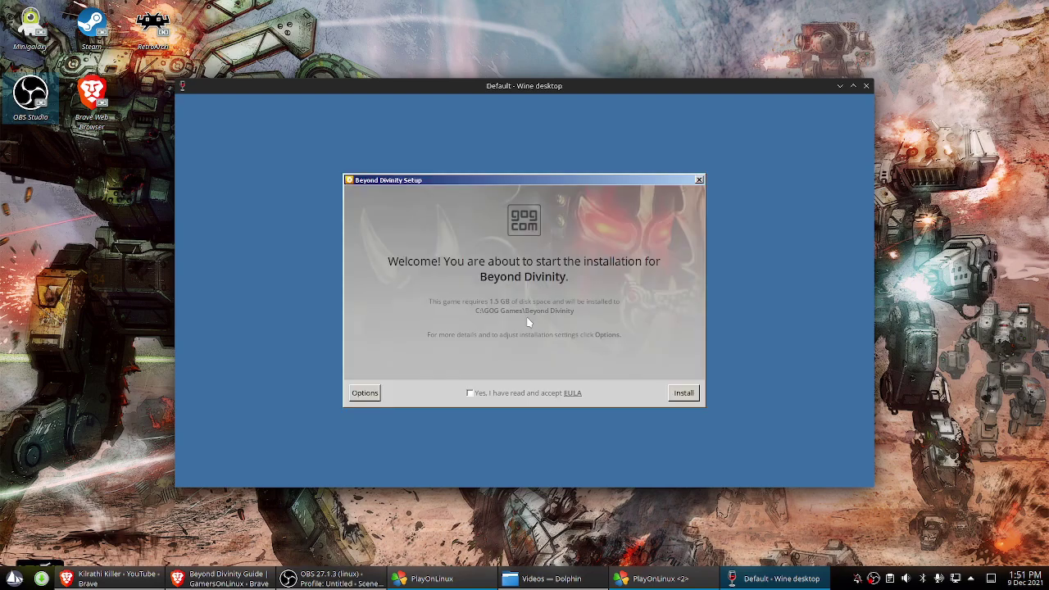
{"action": "left_click", "coordinate": [471, 393]}
{"action": "left_click", "coordinate": [685, 393]}
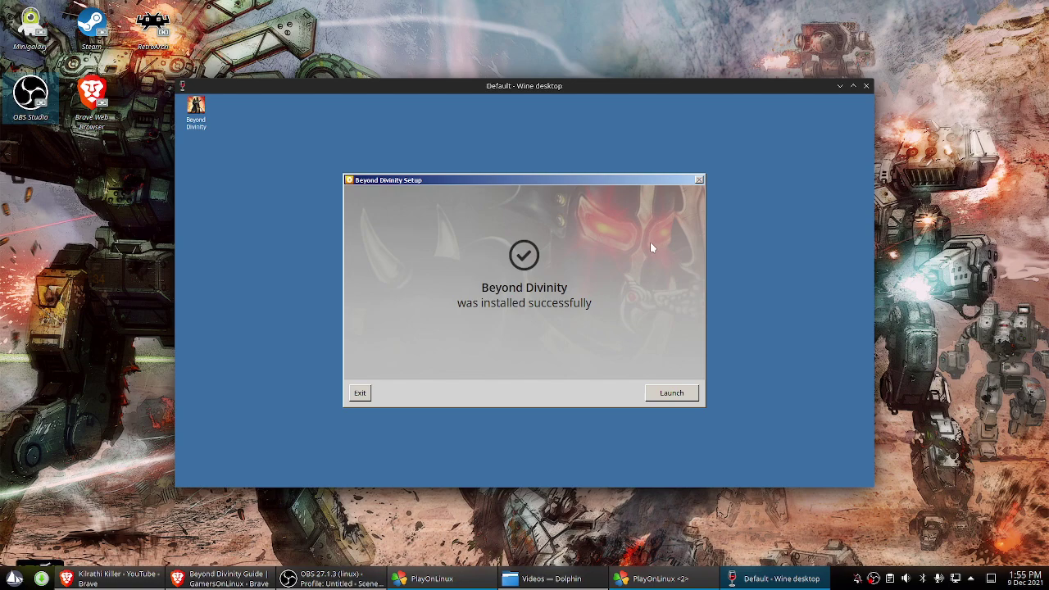
{"action": "left_click", "coordinate": [360, 394]}
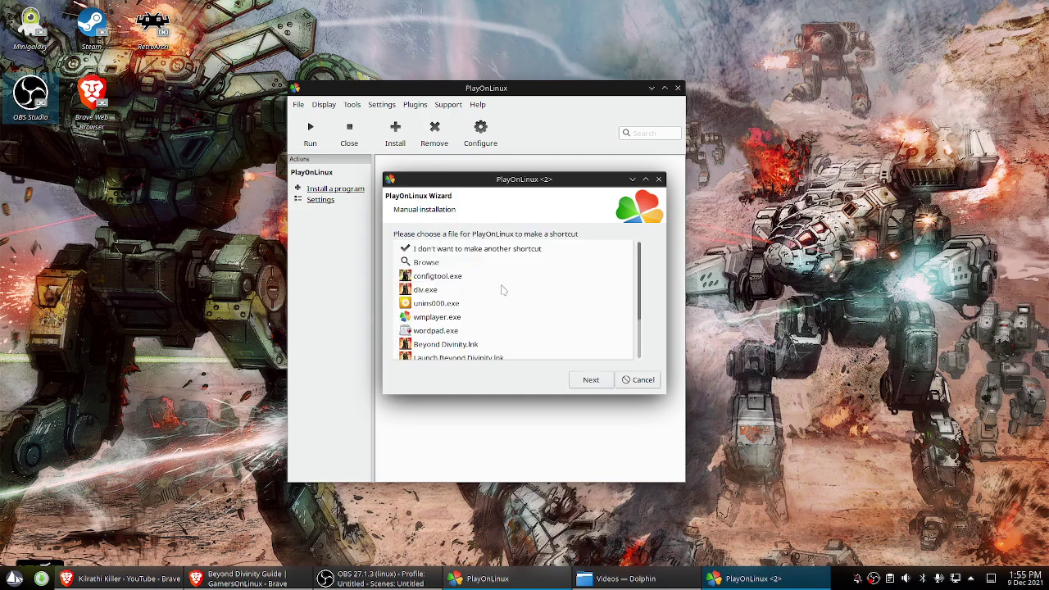
Step: Create a shortcut for the game executable named 'Beyond Divinity'
{"action": "left_click", "coordinate": [420, 296]}
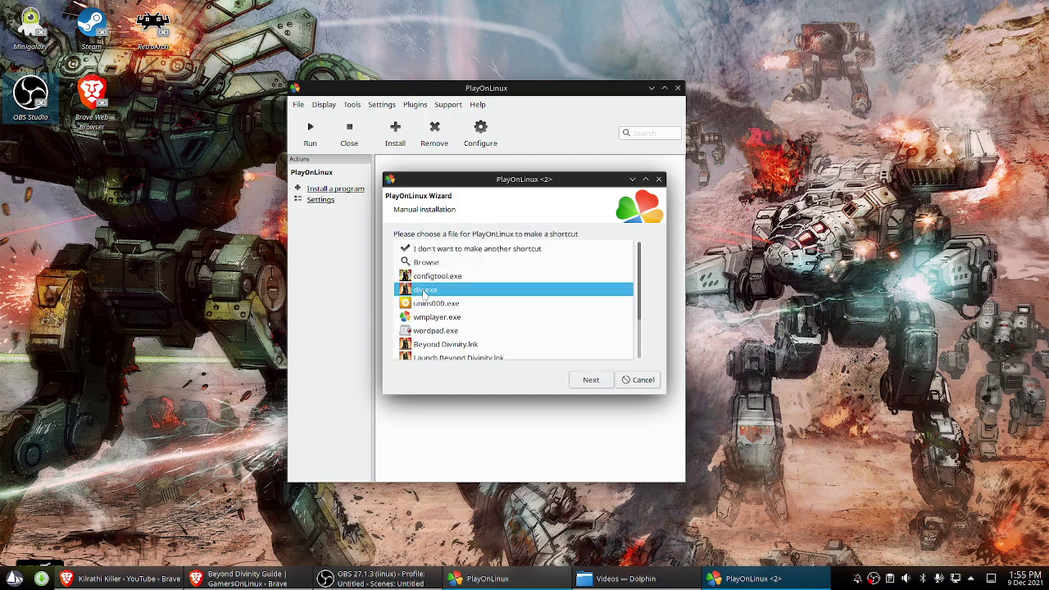
{"action": "left_click", "coordinate": [590, 379]}
{"action": "left_click", "coordinate": [468, 246]}
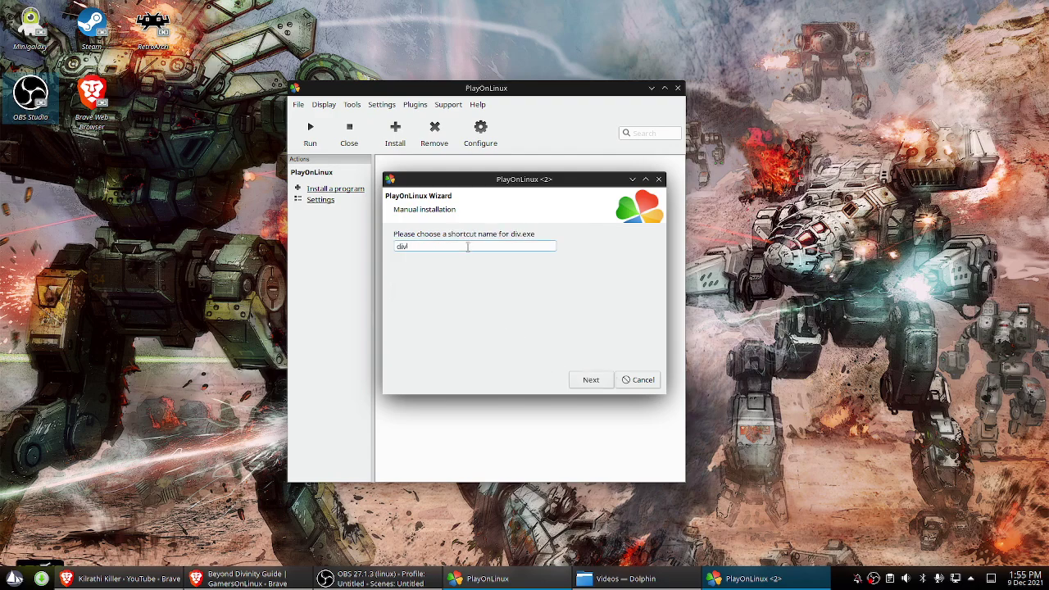
{"action": "key", "text": "BackSpace"}
{"action": "key", "text": "BackSpace"}
{"action": "key", "text": "BackSpace"}
{"action": "type", "text": "Beyond Divin"}
{"action": "left_click", "coordinate": [592, 382]}
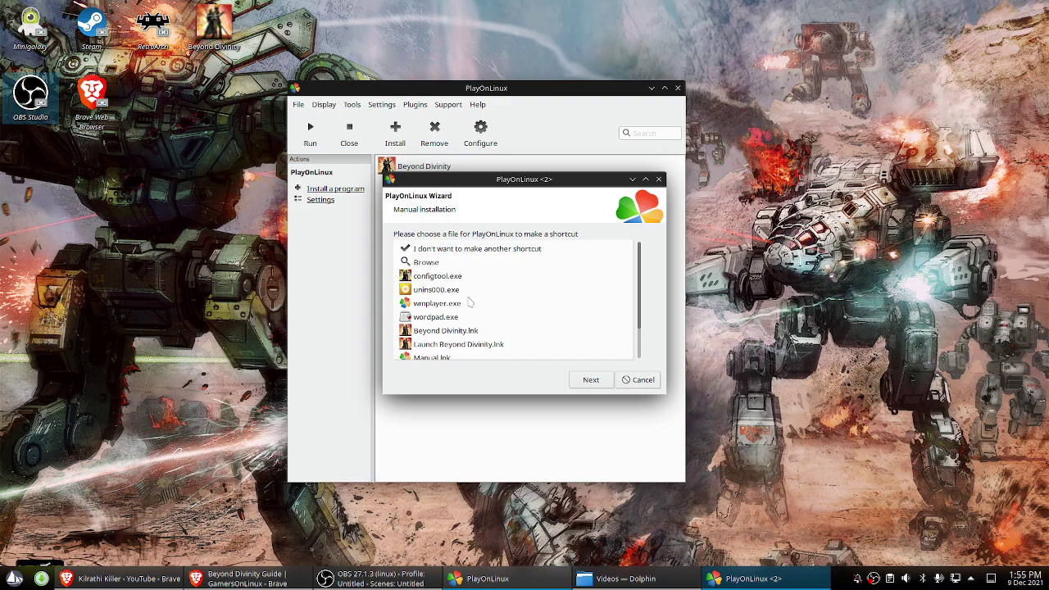
Step: Add a 'BD Config' shortcut for configtool.exe and finish without more shortcuts
{"action": "left_click", "coordinate": [436, 276]}
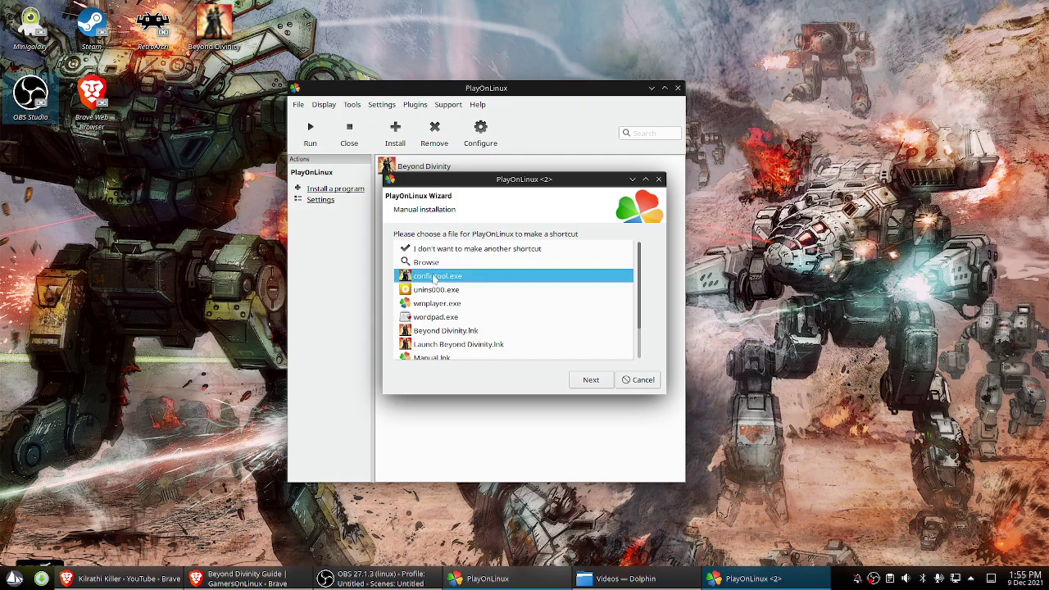
{"action": "left_click", "coordinate": [592, 383]}
{"action": "double_click", "coordinate": [452, 243]}
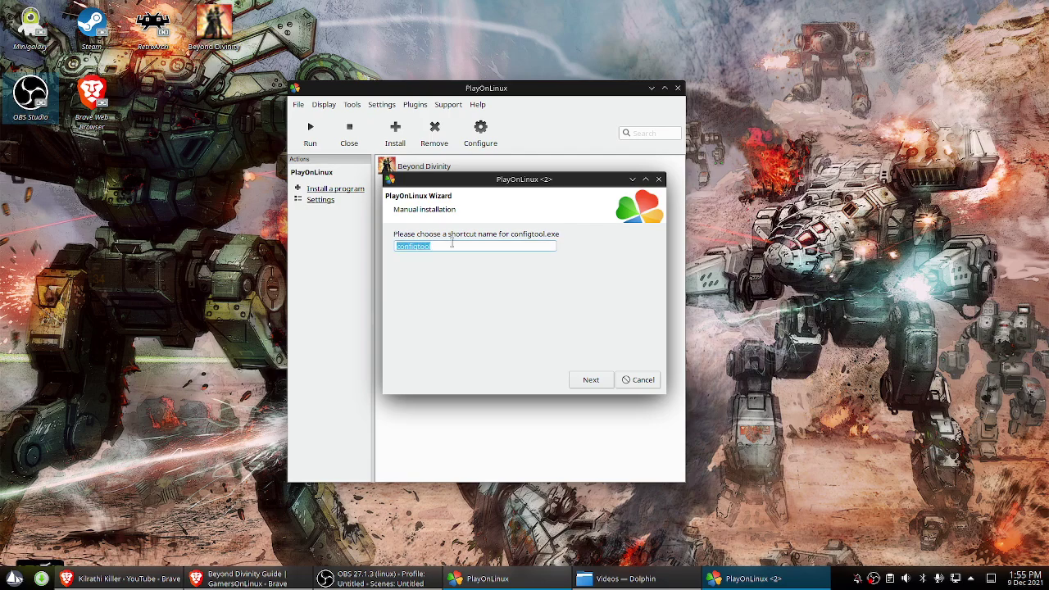
{"action": "type", "text": "BD Config"}
{"action": "left_click", "coordinate": [593, 384]}
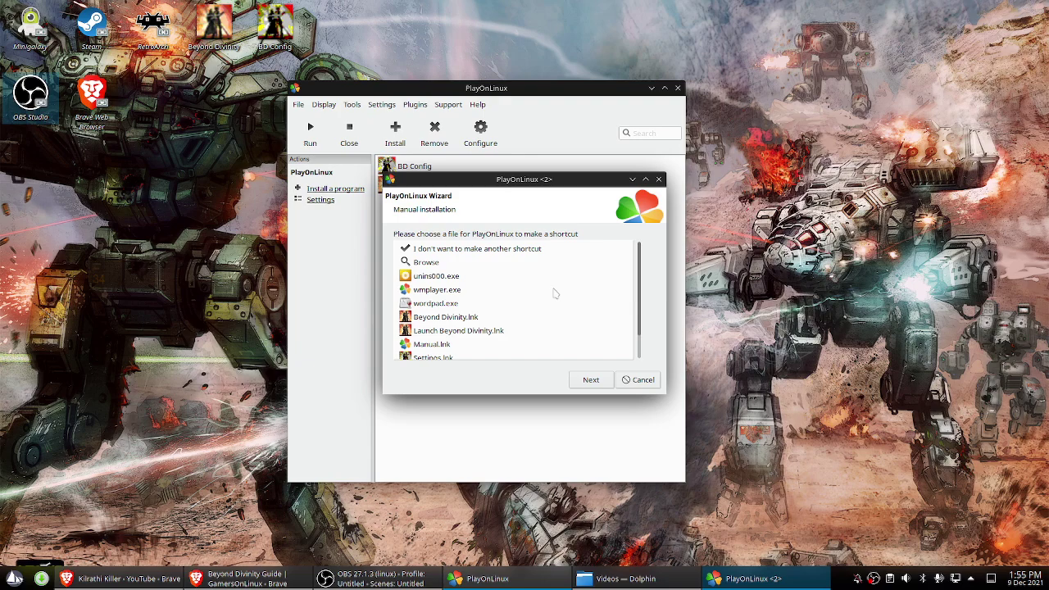
{"action": "left_click", "coordinate": [451, 253]}
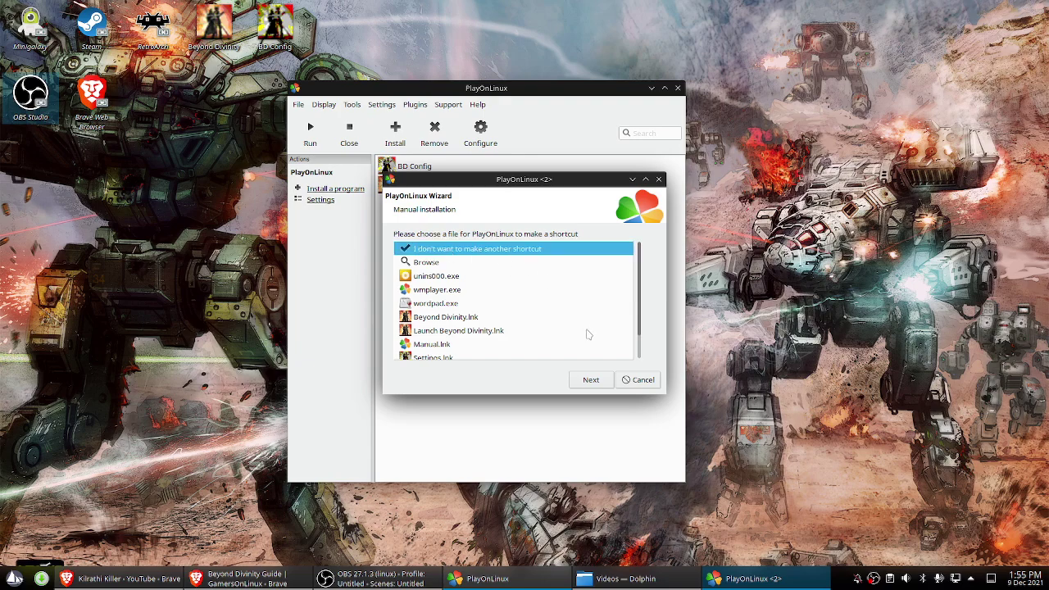
{"action": "left_click", "coordinate": [589, 383]}
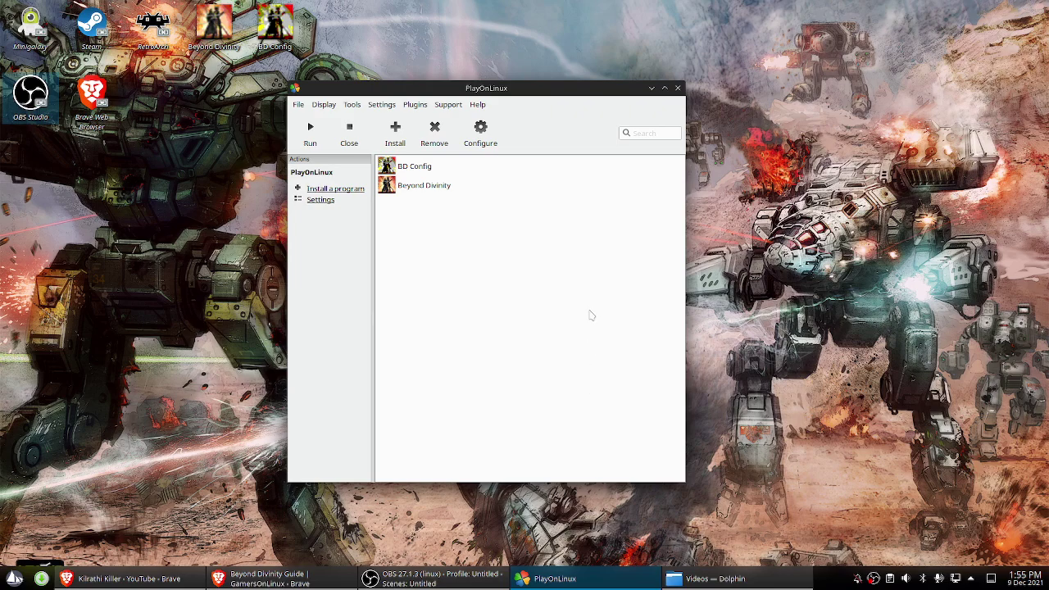
Step: Set Beyond Divinity's Display video memory size to 2048, then close its configuration
{"action": "left_click", "coordinate": [411, 187]}
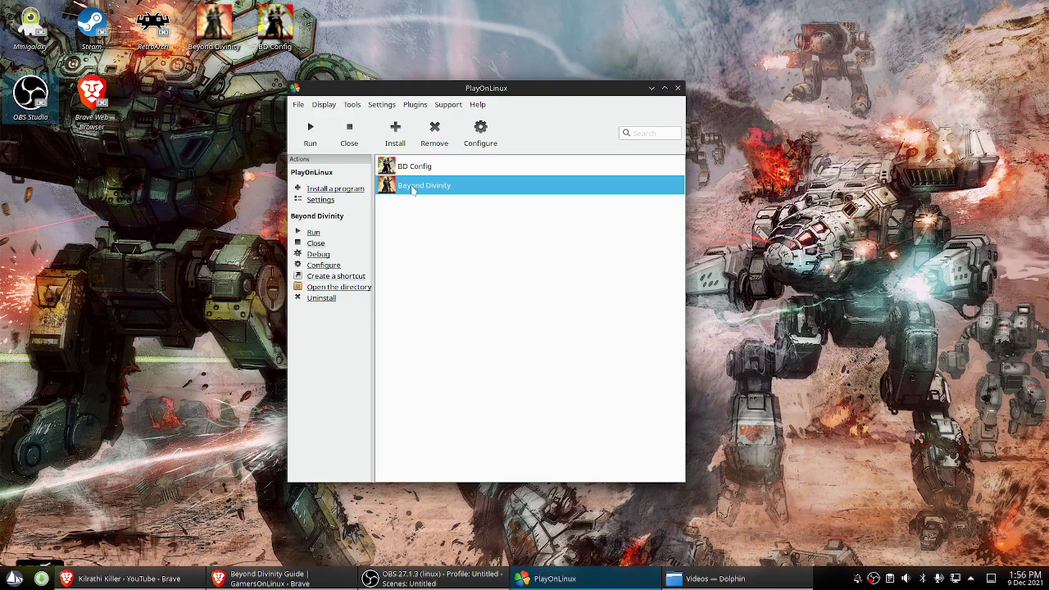
{"action": "left_click", "coordinate": [485, 141]}
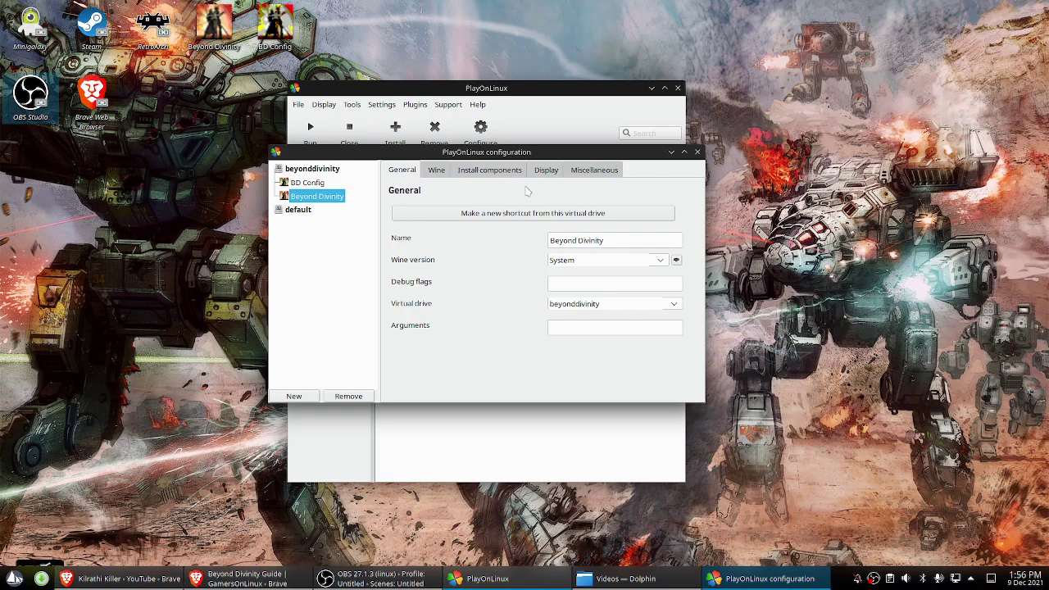
{"action": "left_click", "coordinate": [542, 168]}
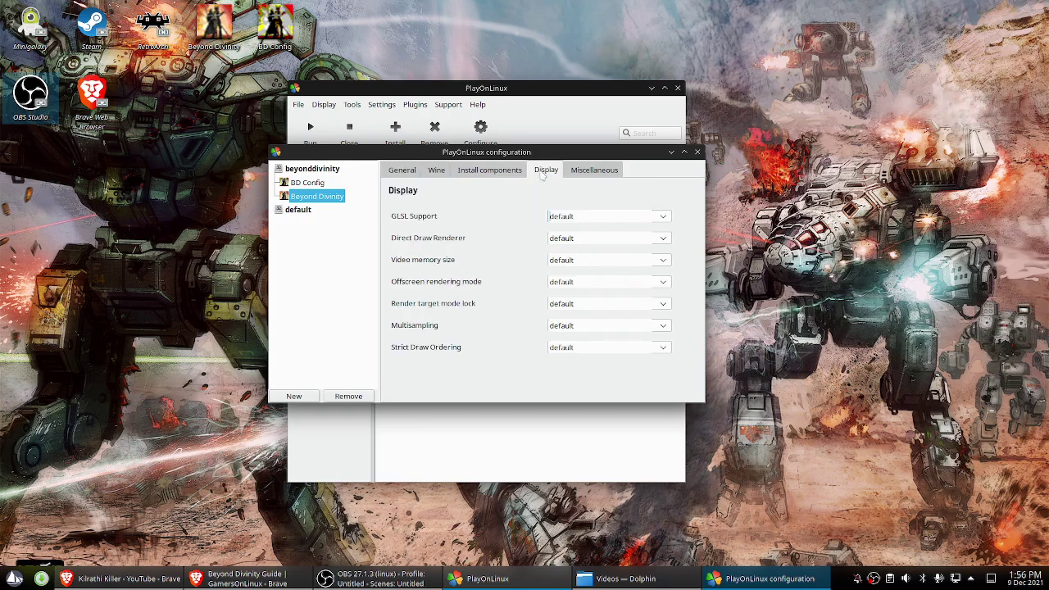
{"action": "left_click", "coordinate": [665, 261]}
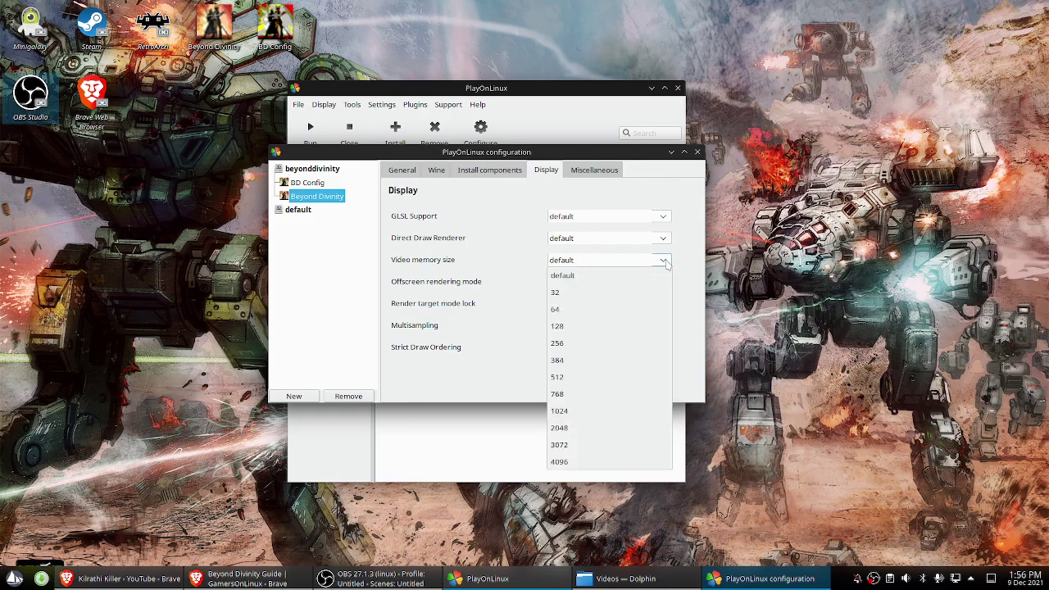
{"action": "left_click", "coordinate": [563, 428]}
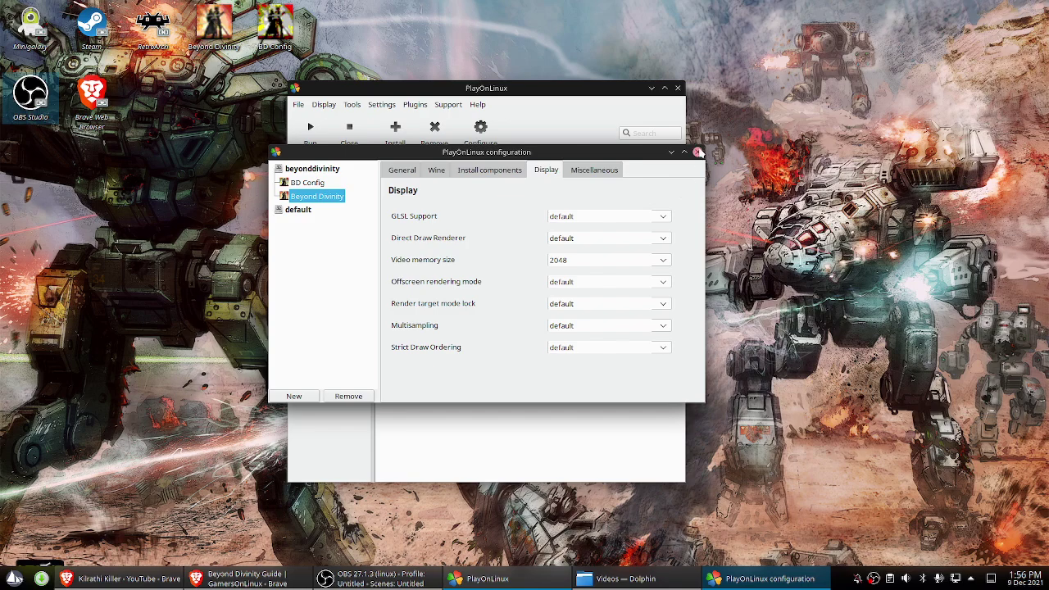
{"action": "left_click", "coordinate": [697, 153]}
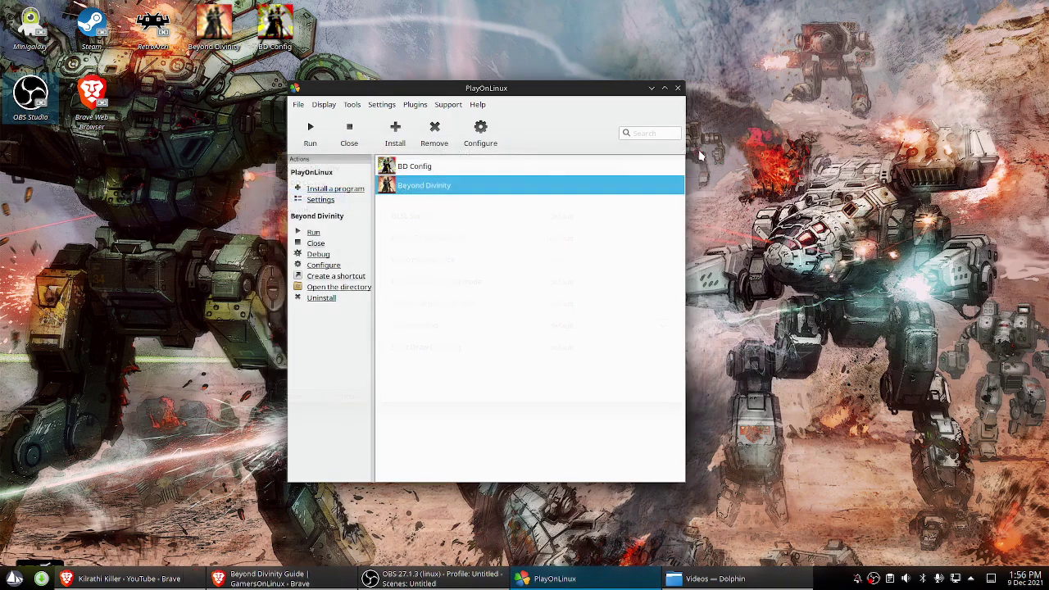
Step: In BD Config, set 1280 x 720 resolution and FSAA Mode 4, then run a test (about 61 FPS)
{"action": "left_click", "coordinate": [419, 170]}
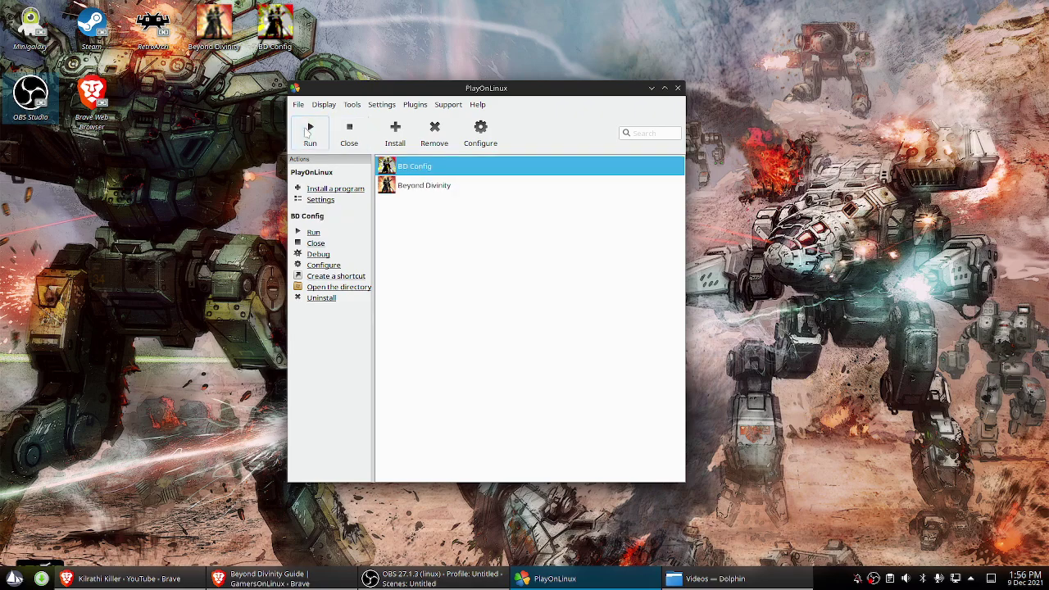
{"action": "left_click", "coordinate": [309, 131]}
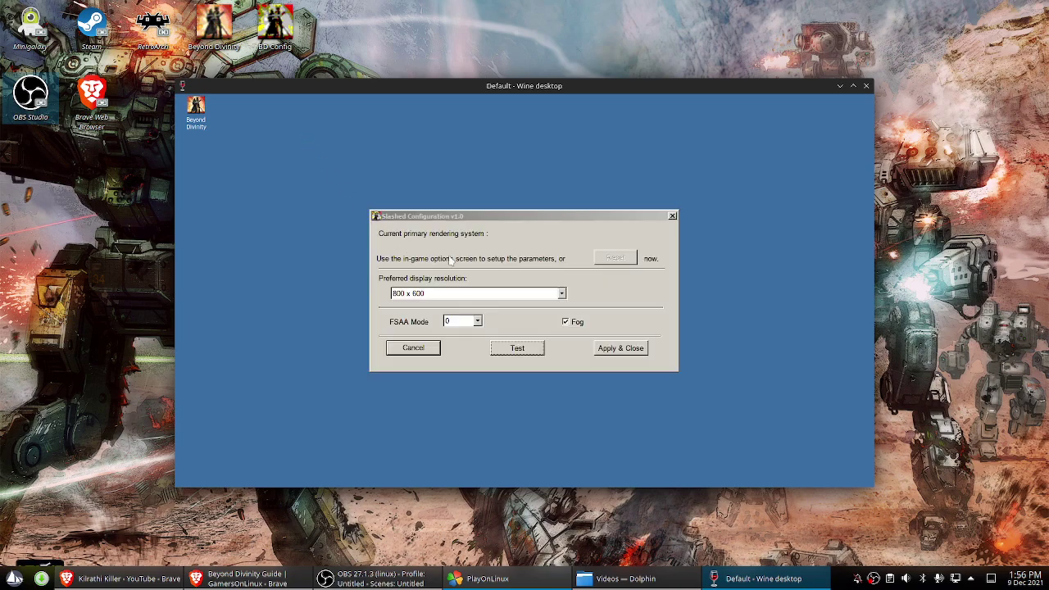
{"action": "left_click", "coordinate": [561, 293]}
{"action": "left_click", "coordinate": [442, 322]}
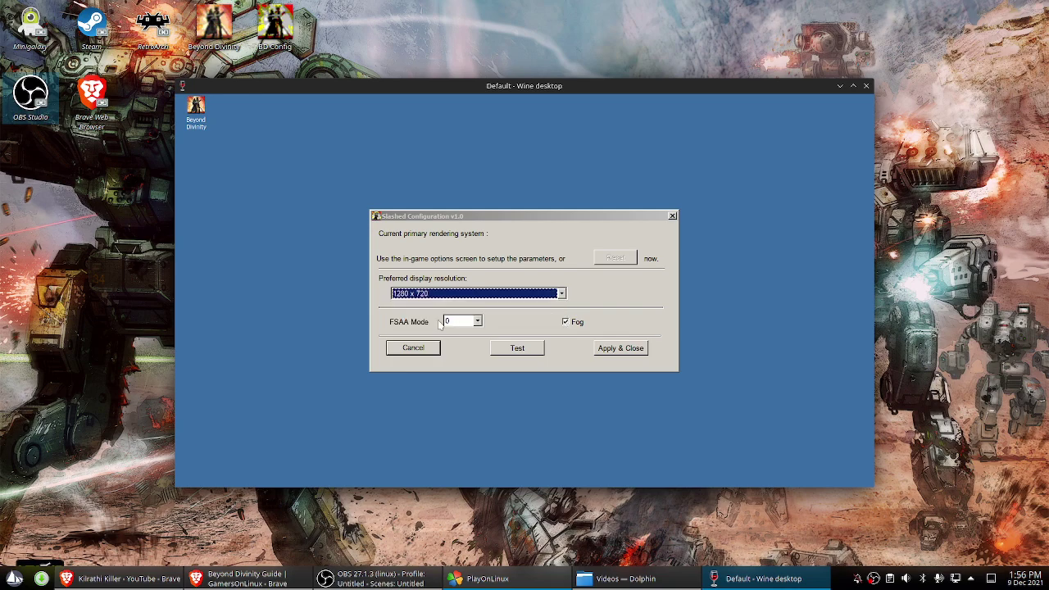
{"action": "left_click", "coordinate": [477, 321]}
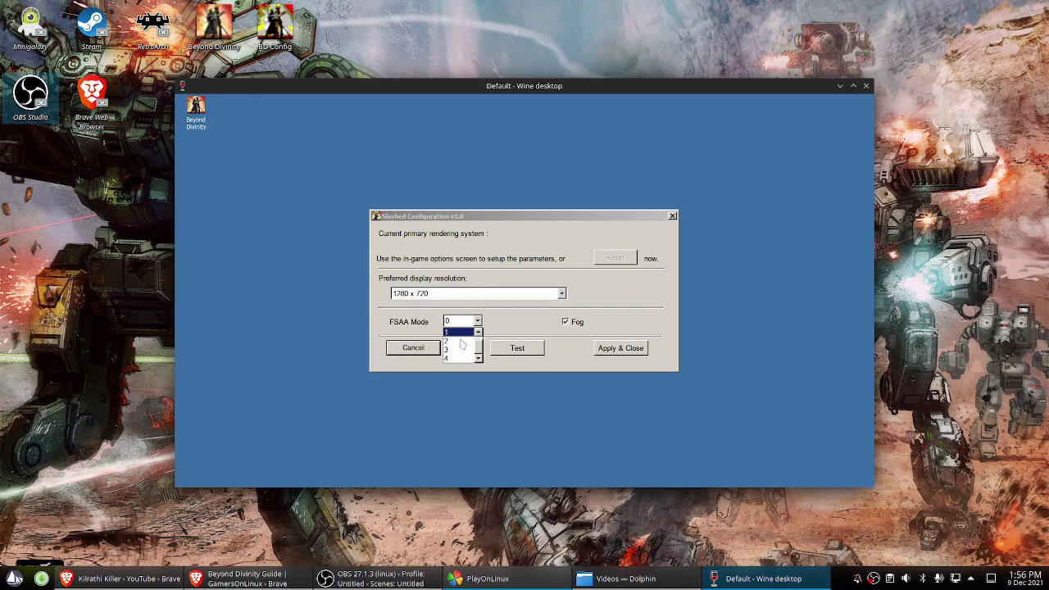
{"action": "left_click", "coordinate": [460, 359]}
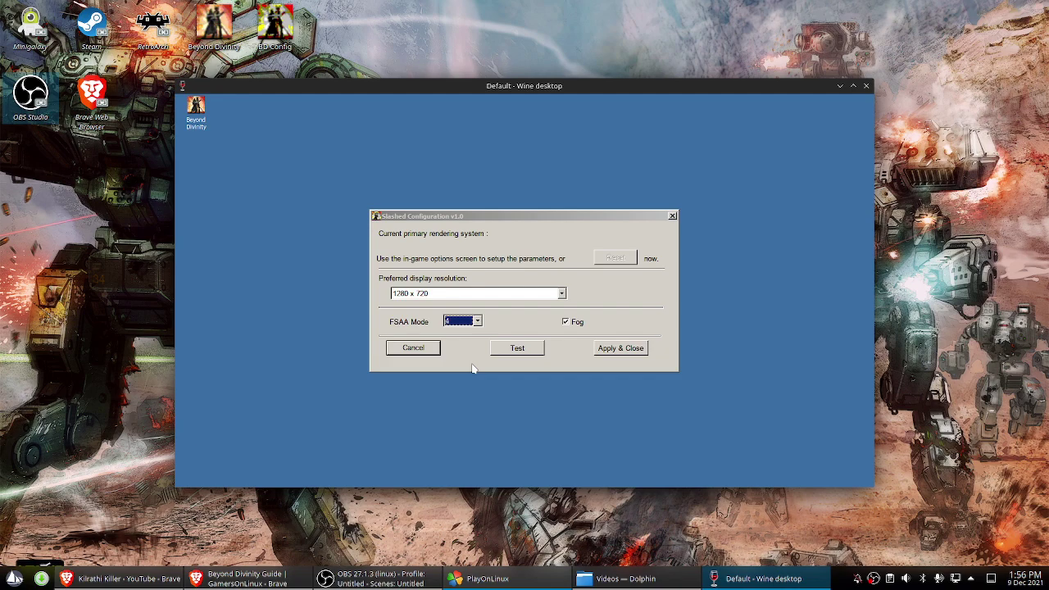
{"action": "left_click", "coordinate": [529, 348]}
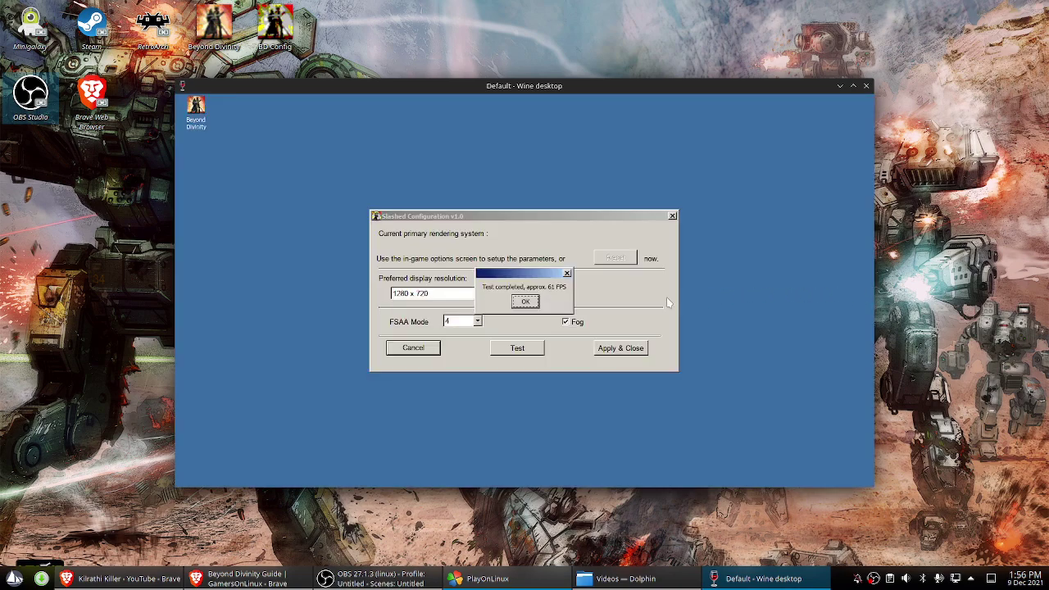
{"action": "left_click", "coordinate": [529, 302]}
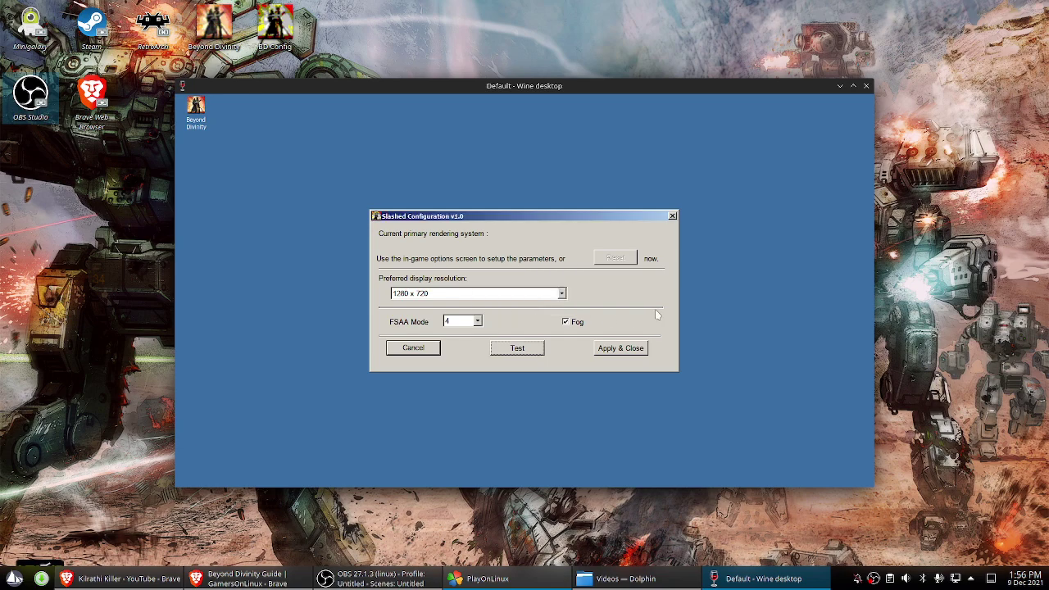
Step: Apply the display settings, preview New > Action character creation, then return to the menu and choose Quit
{"action": "left_click", "coordinate": [624, 350]}
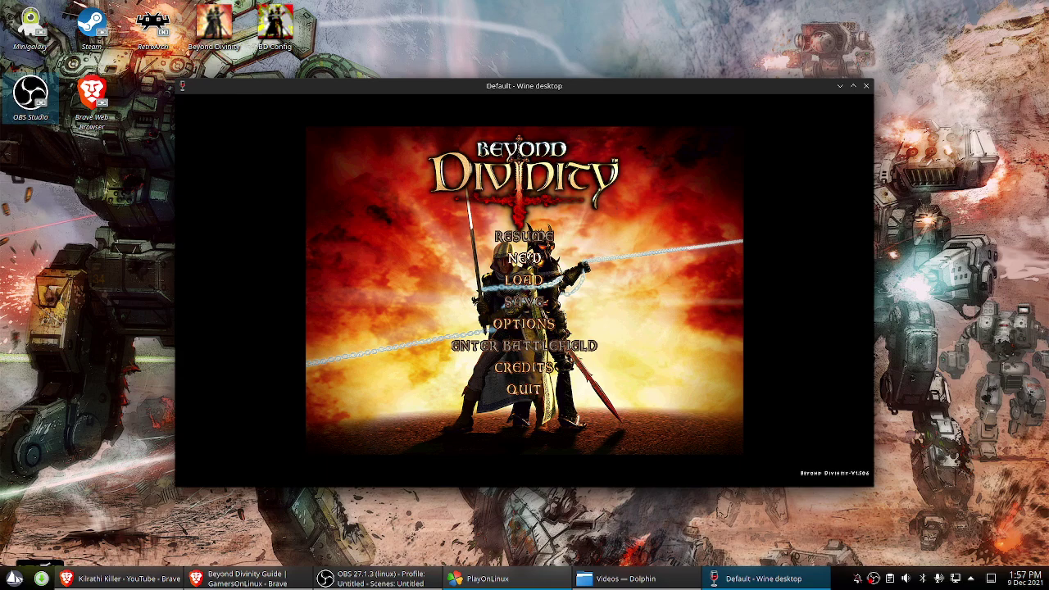
{"action": "left_click", "coordinate": [527, 257]}
{"action": "left_click", "coordinate": [551, 261]}
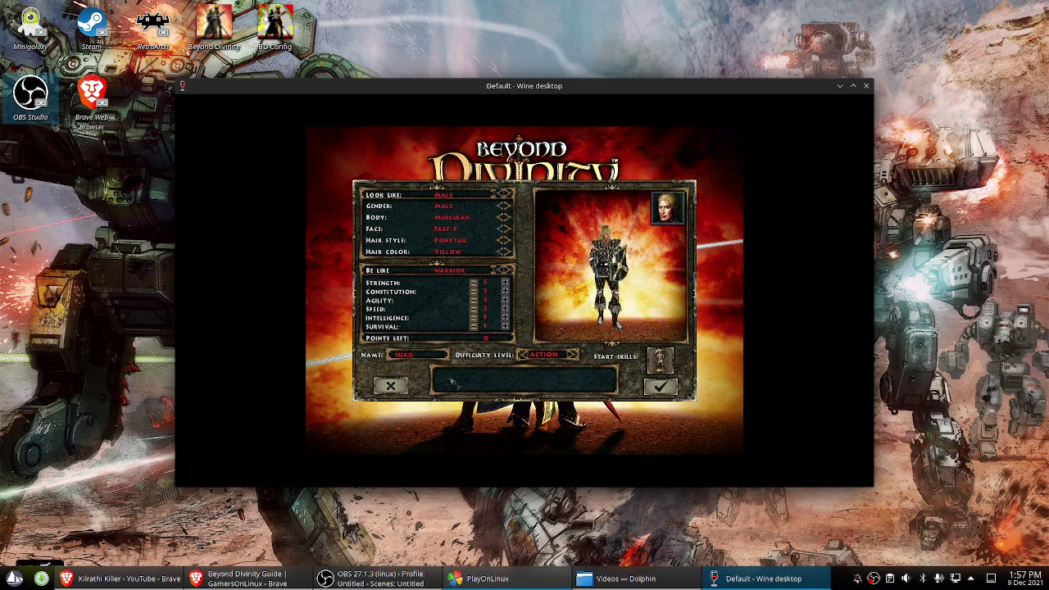
{"action": "left_click", "coordinate": [400, 386]}
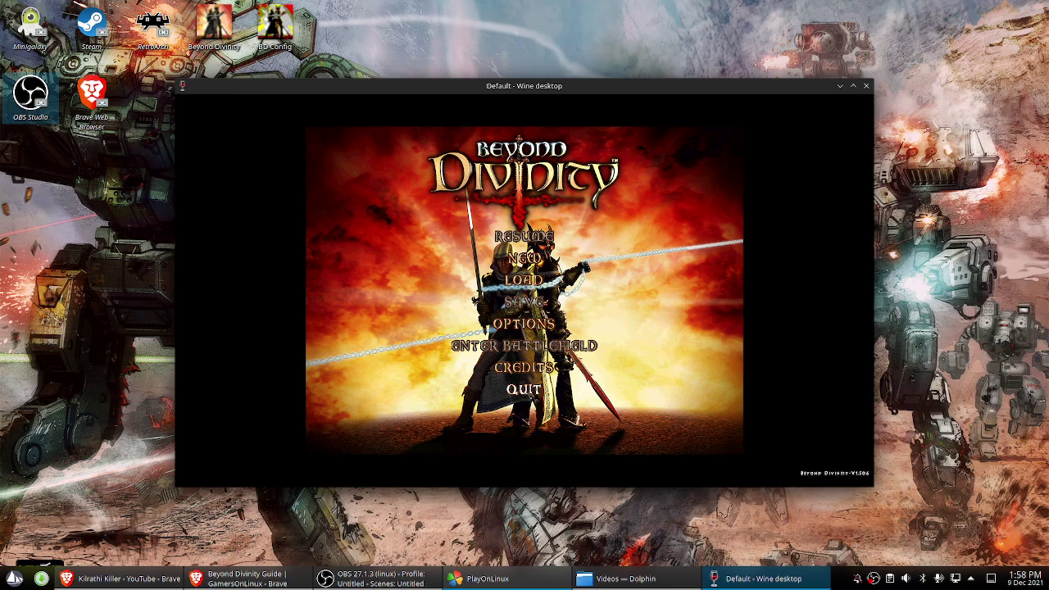
{"action": "left_click", "coordinate": [529, 392]}
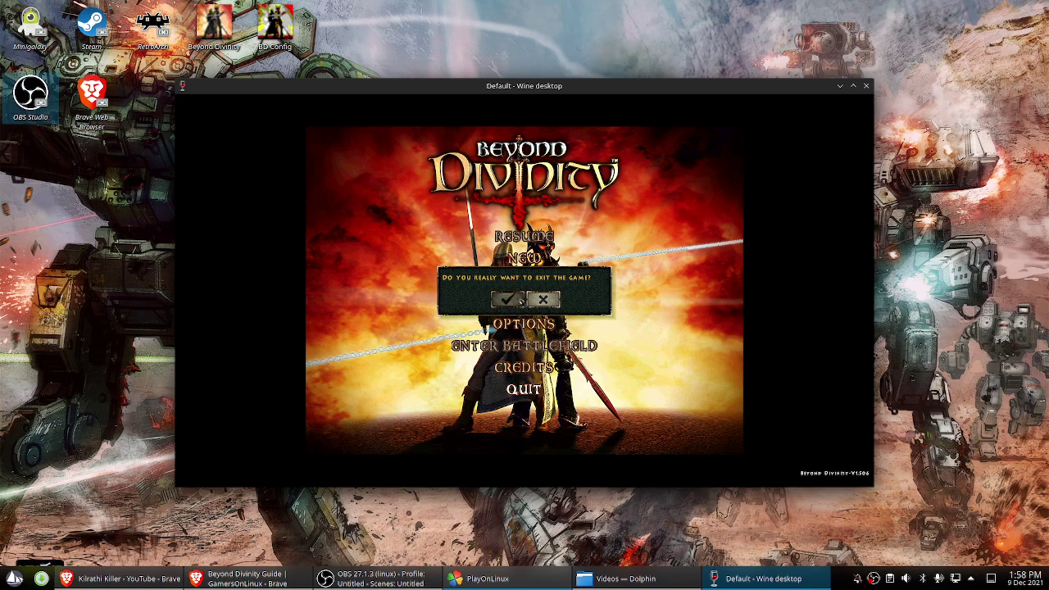
Step: Confirm exiting Beyond Divinity to return to the PlayOnLinux window
{"action": "left_click", "coordinate": [520, 301]}
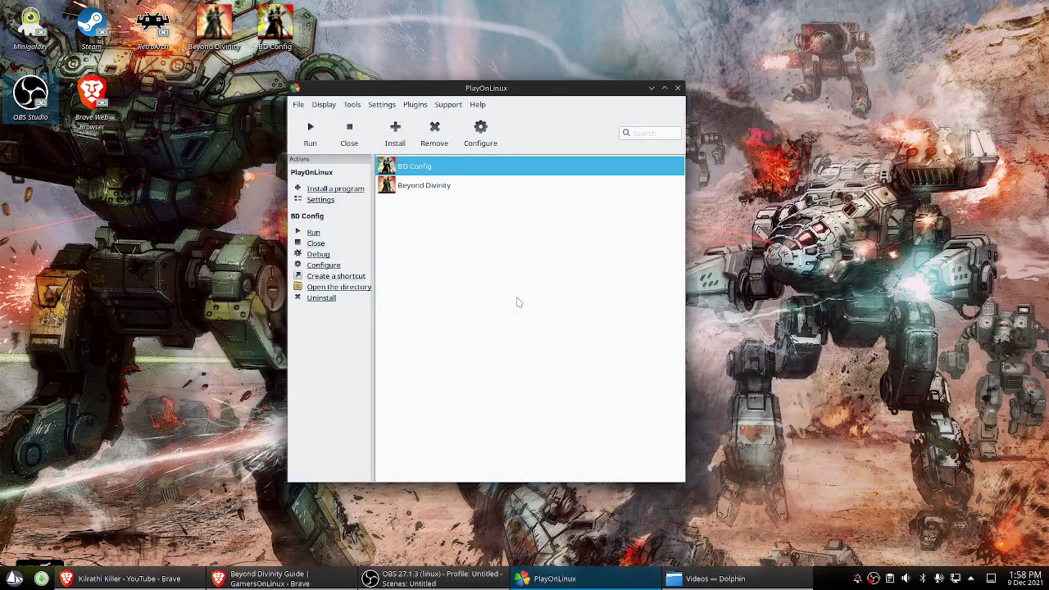